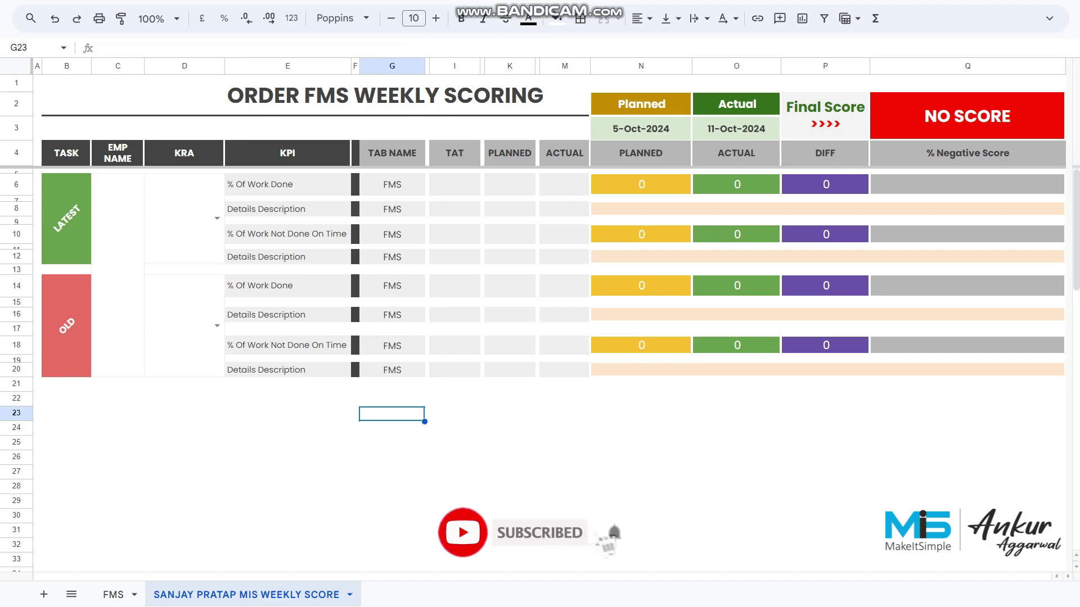
Examine the final score cell and the Planned and Actual headers on the weekly score sheet
left_click(967, 116)
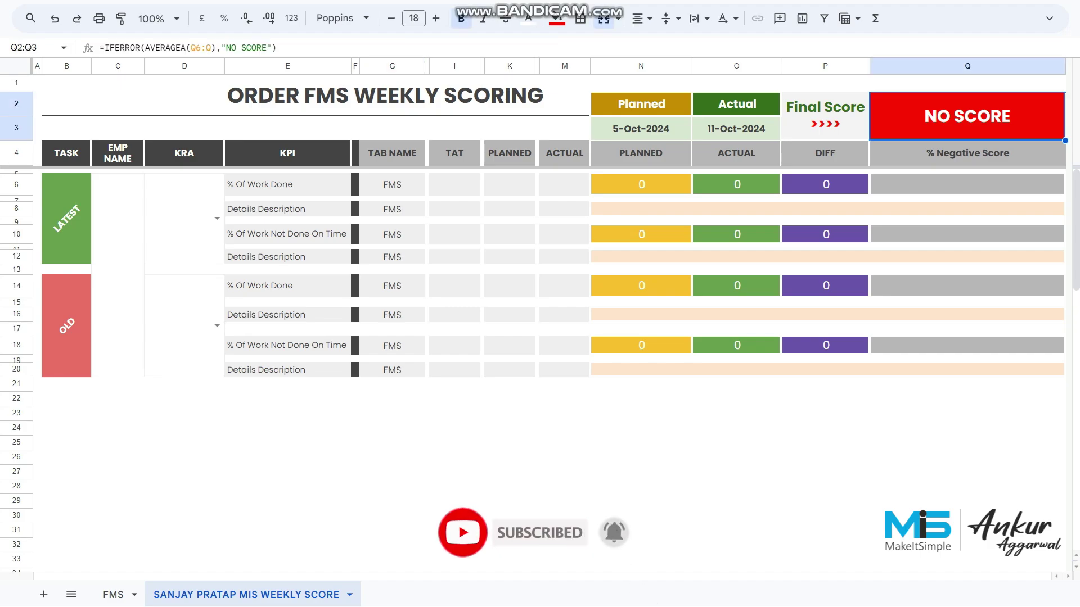
left_click_drag(641, 104, 737, 105)
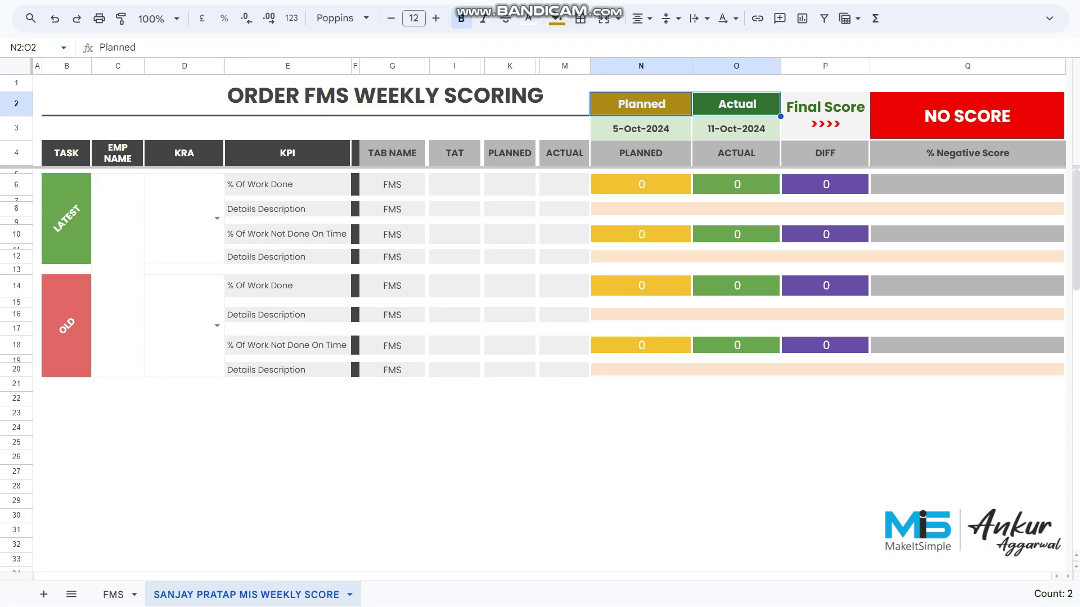
left_click(184, 501)
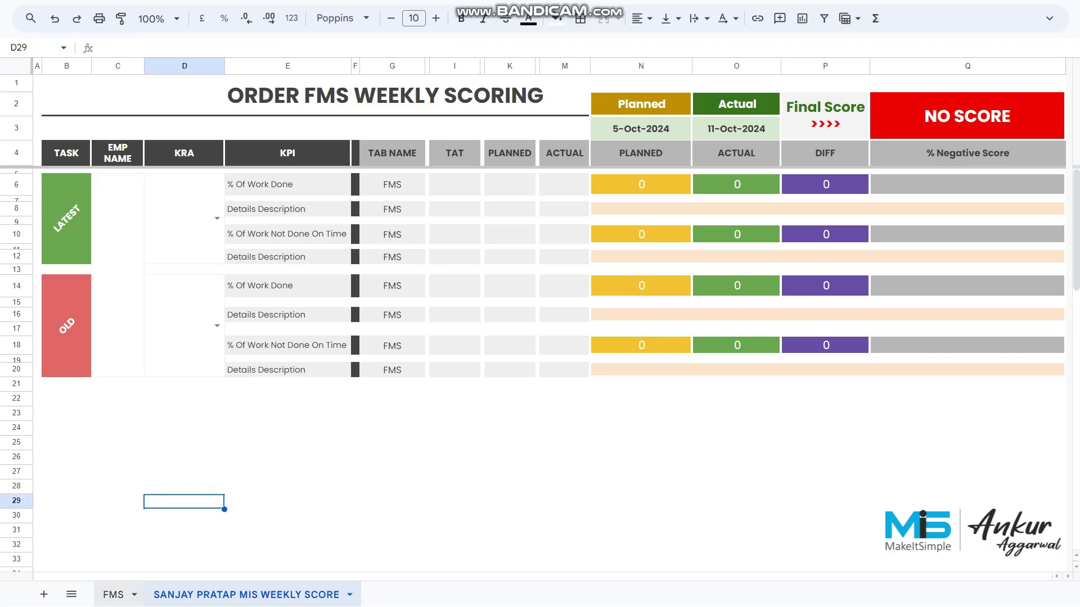
Examine the Planned and Actual columns of STEP 1 on the FMS sheet
left_click(113, 595)
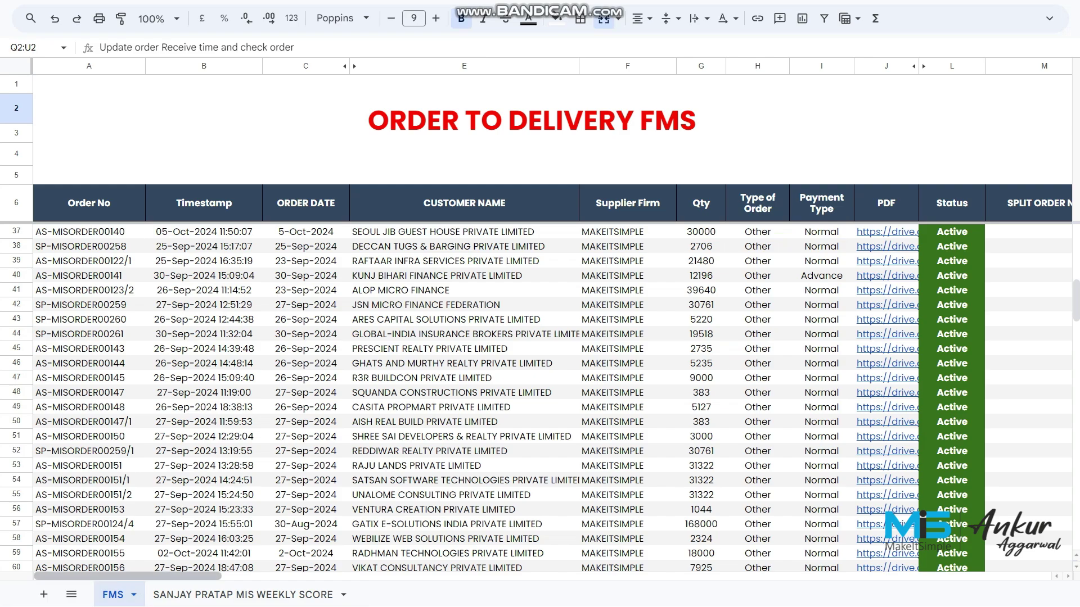
left_click_drag(128, 576, 301, 576)
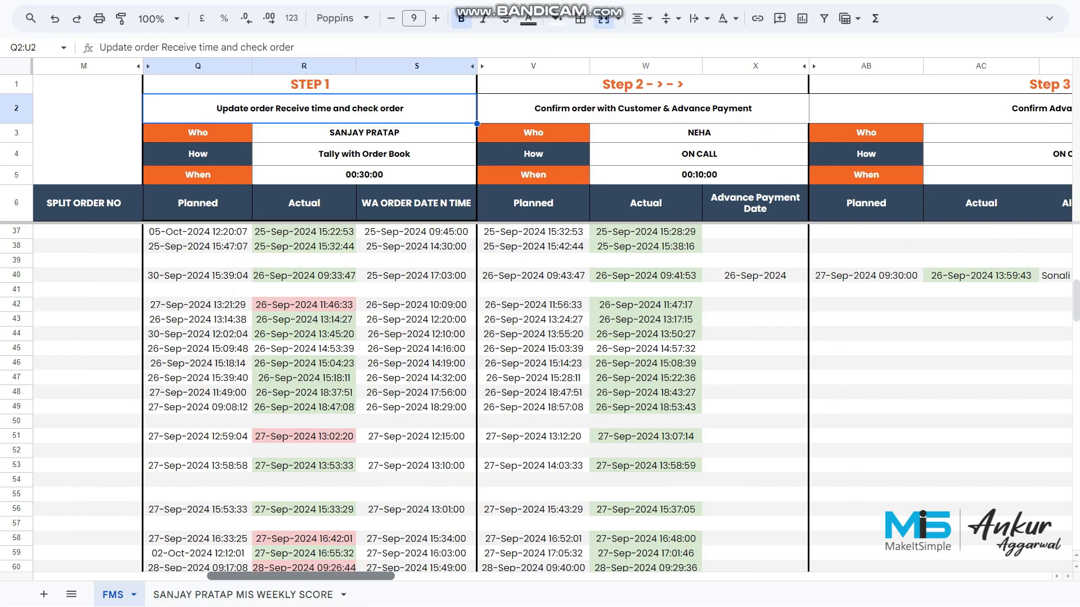
left_click(197, 67)
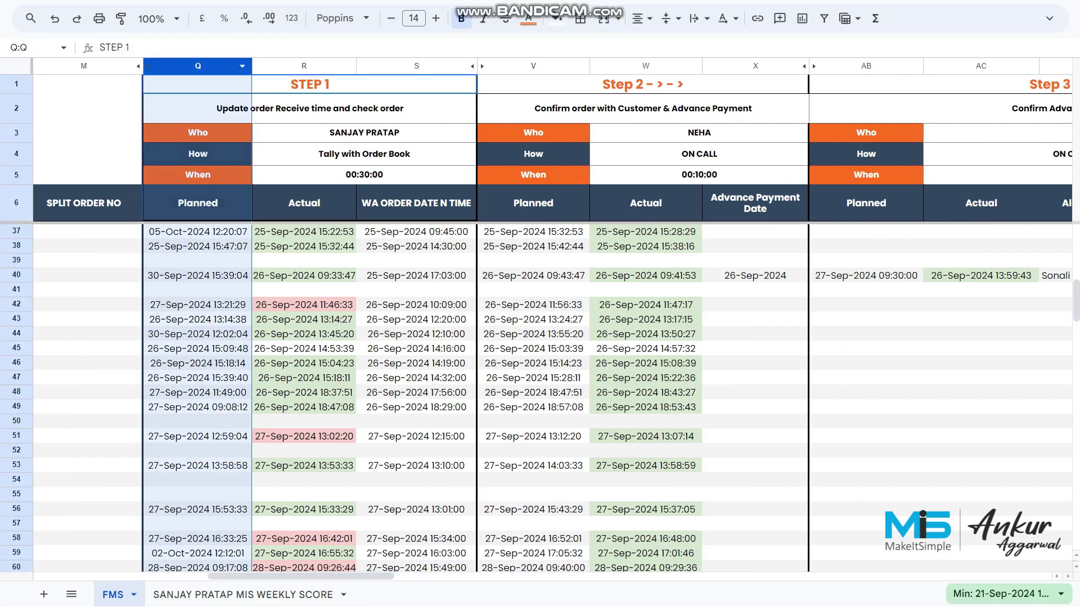
left_click(304, 67)
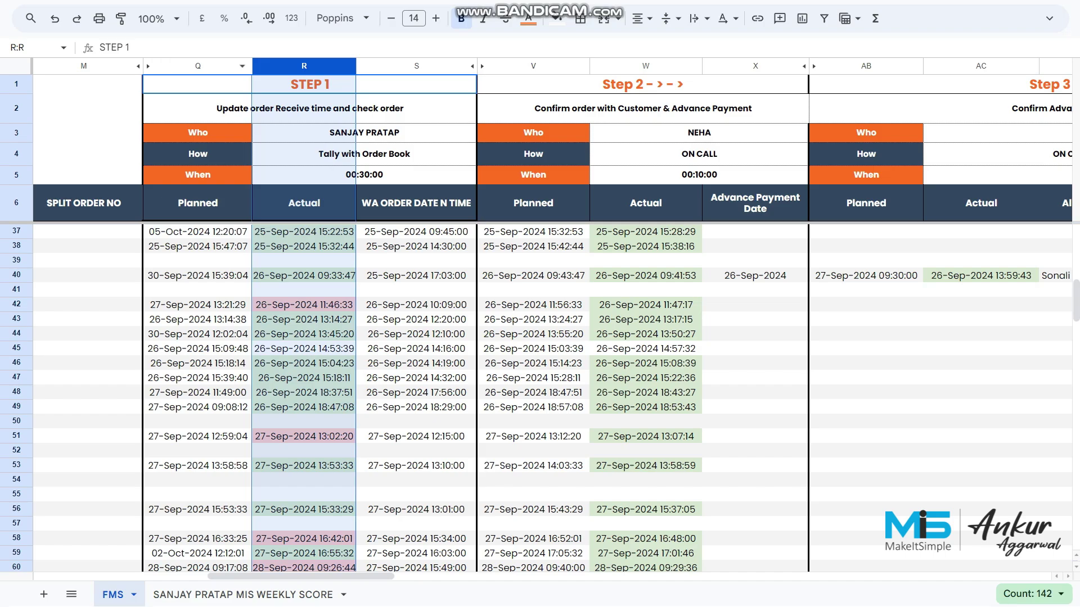
left_click(198, 66)
left_click(304, 67)
Cross-check the weekly score sheet with the Who entry and task description of STEP 1 on the FMS sheet
left_click(243, 595)
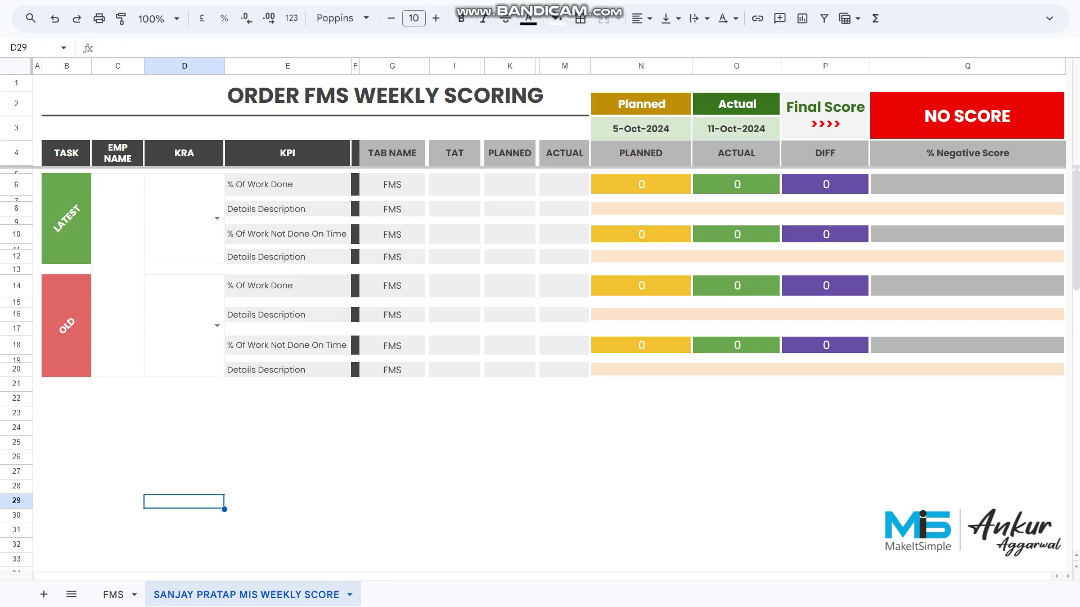
left_click(113, 594)
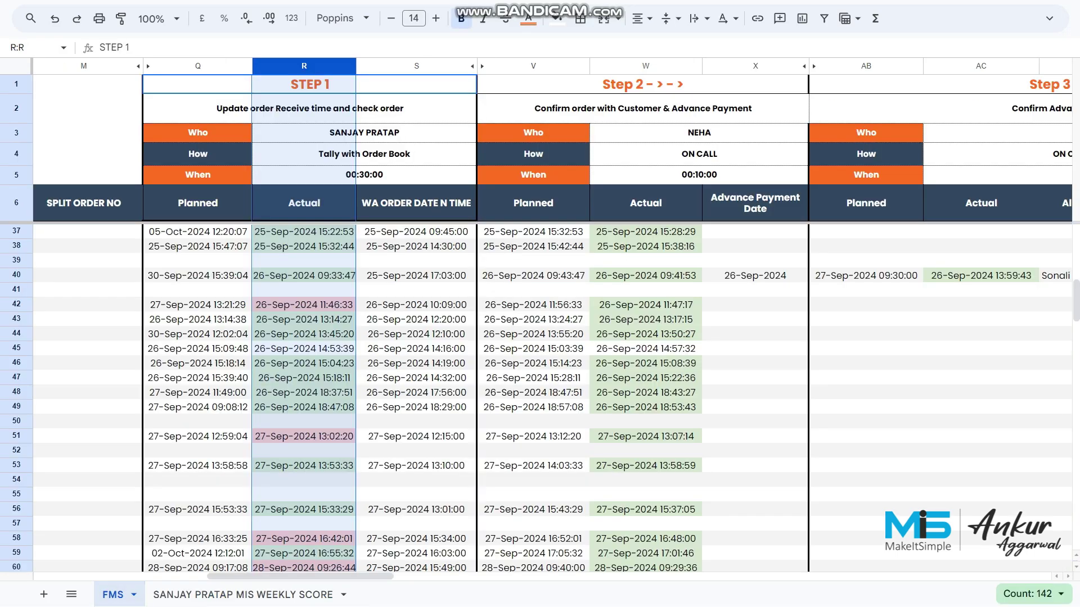
left_click(365, 133)
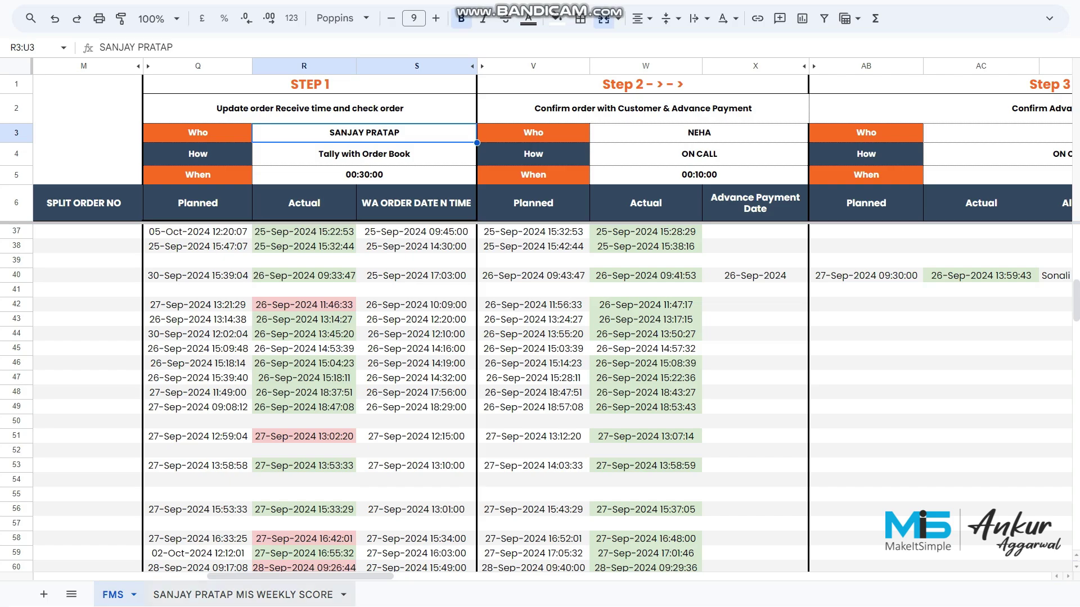
left_click(243, 595)
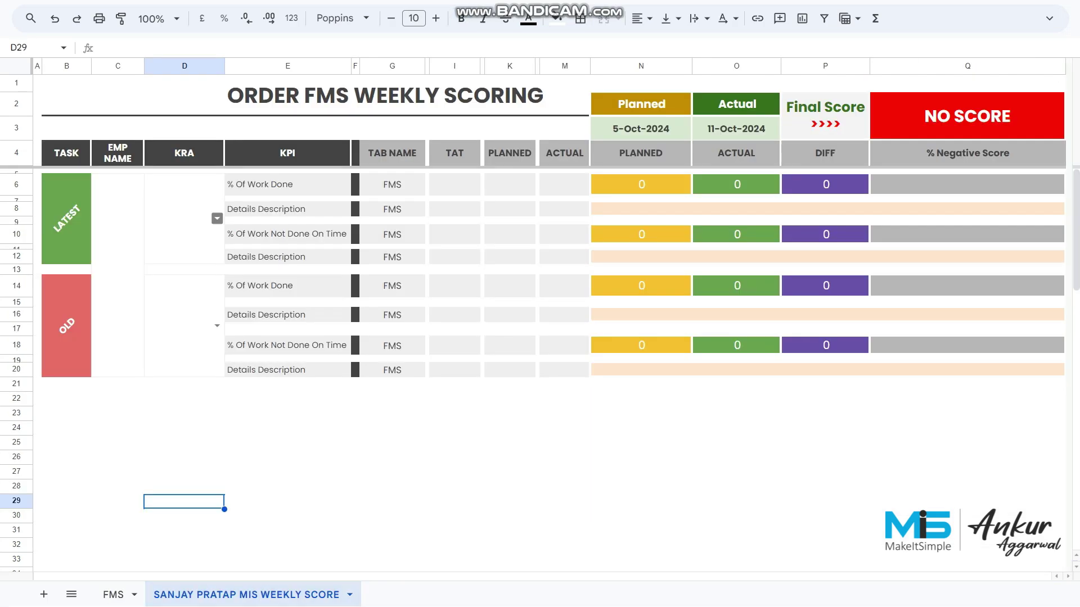
left_click(113, 595)
left_click(309, 109)
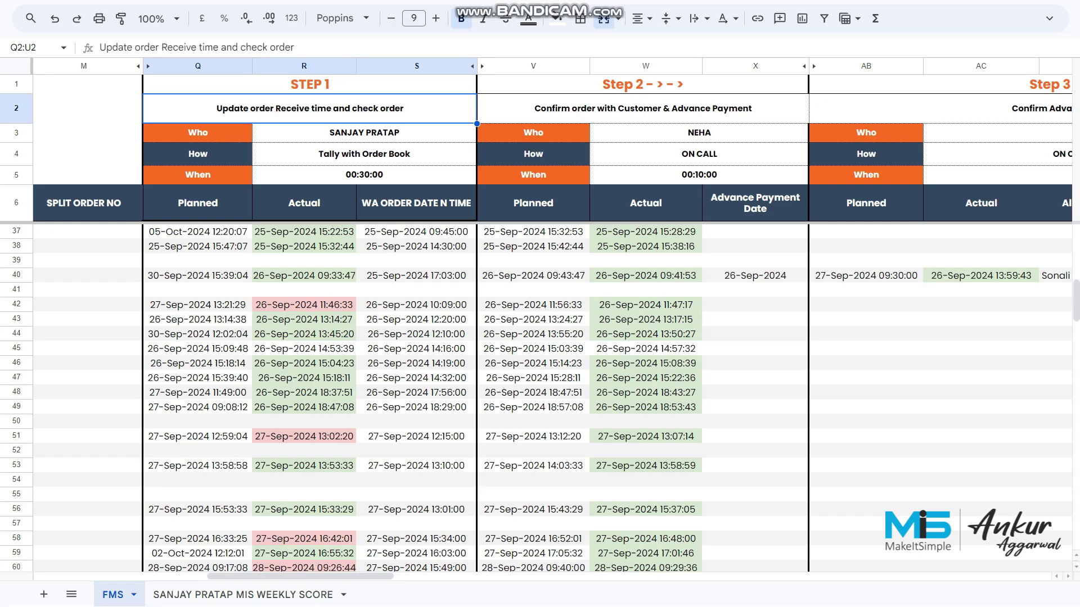
Set the LATEST block's KRA on the weekly score sheet to "Update order Receive time and check order"
left_click(243, 595)
left_click(217, 219)
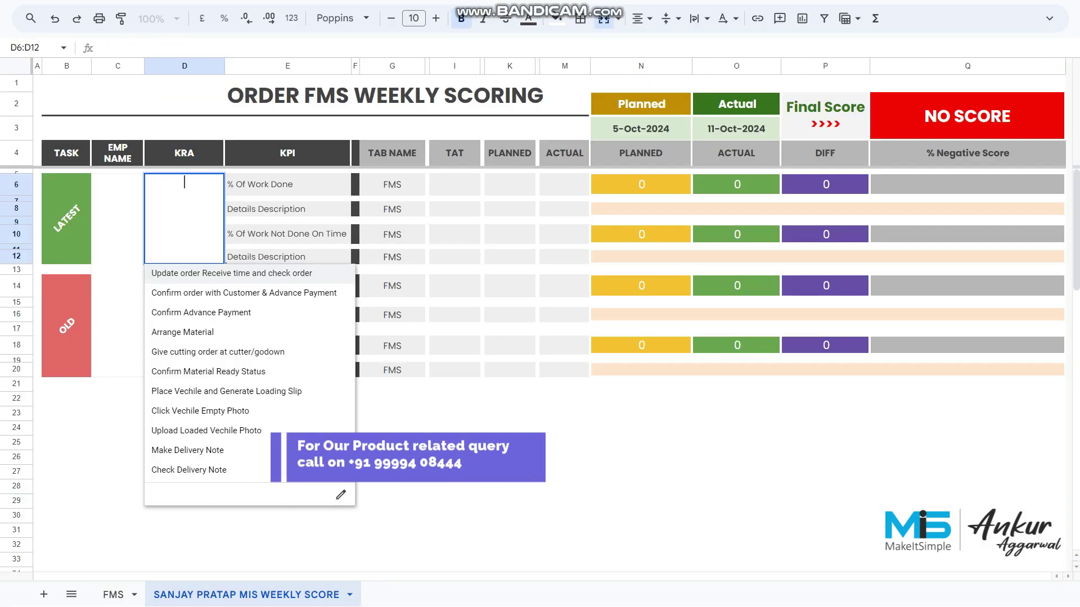
left_click(231, 273)
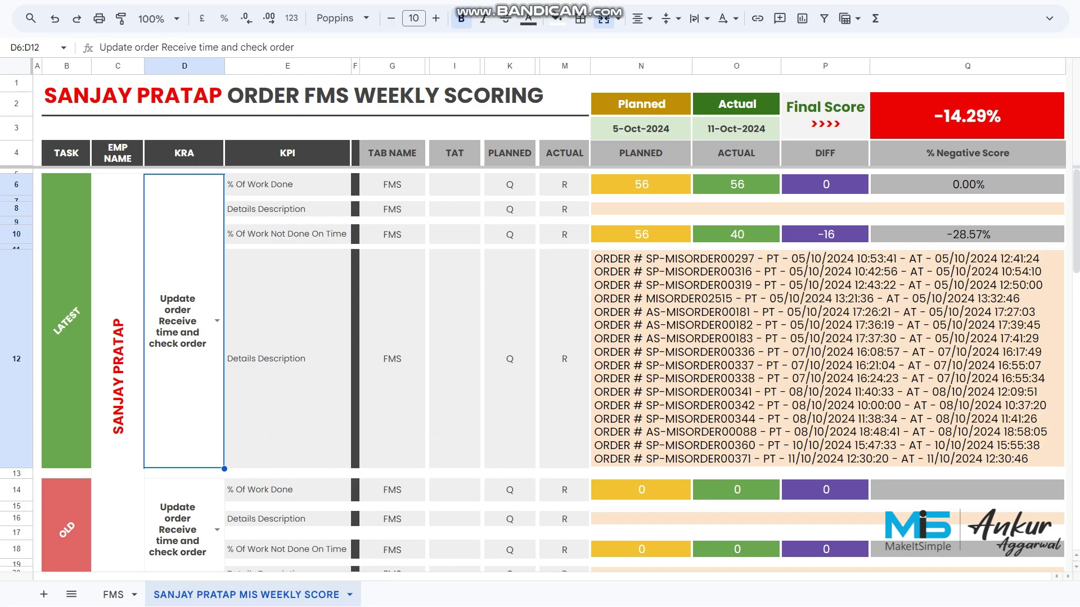
Review the final score, the Planned header and the whole LATEST block in rows 6 to 12
left_click(966, 117)
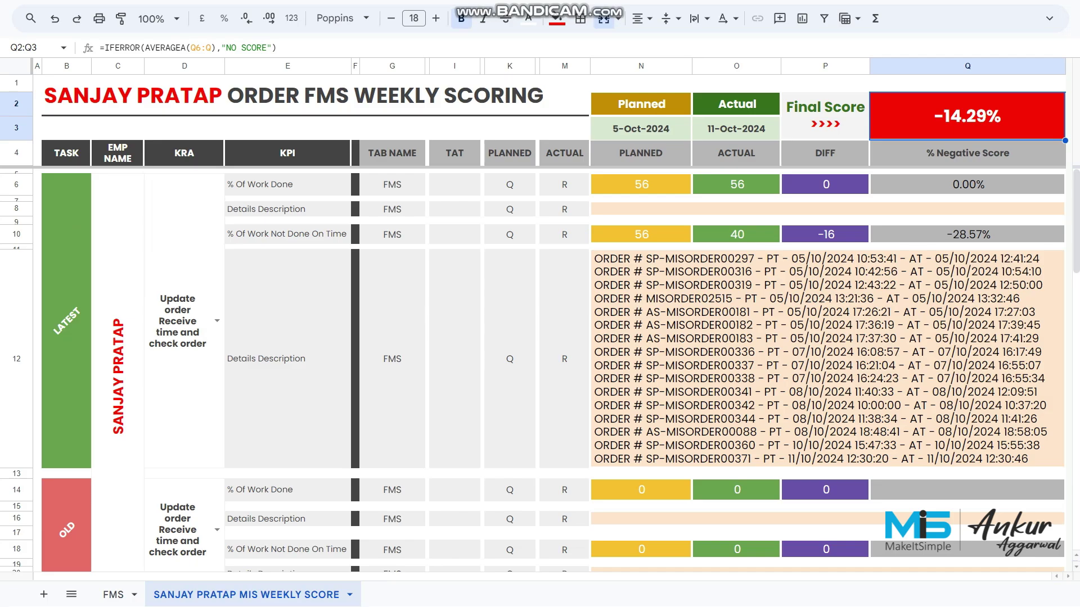
left_click(641, 104)
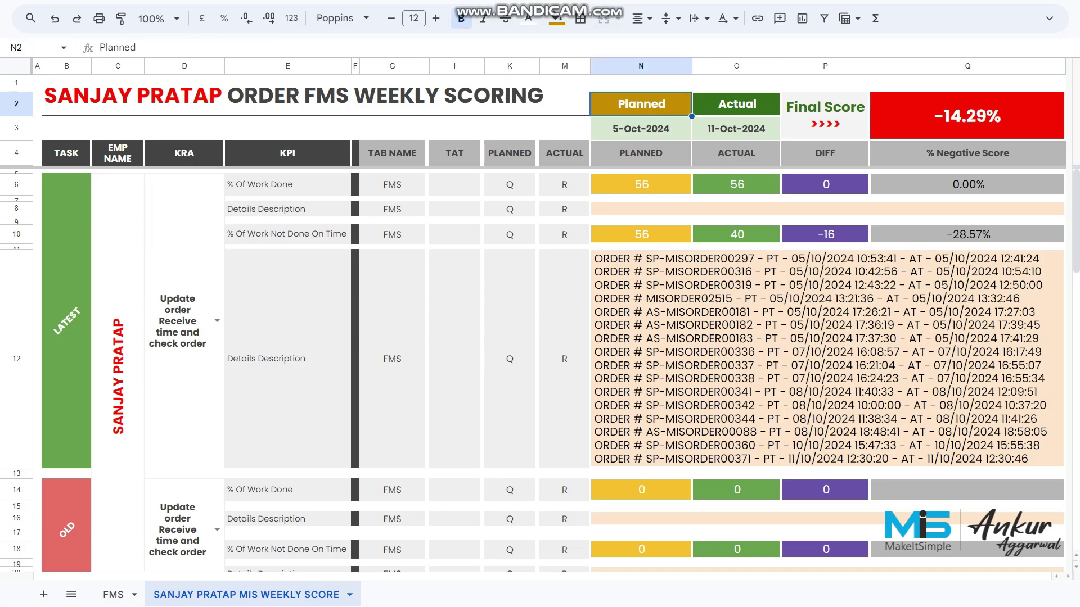
left_click(967, 117)
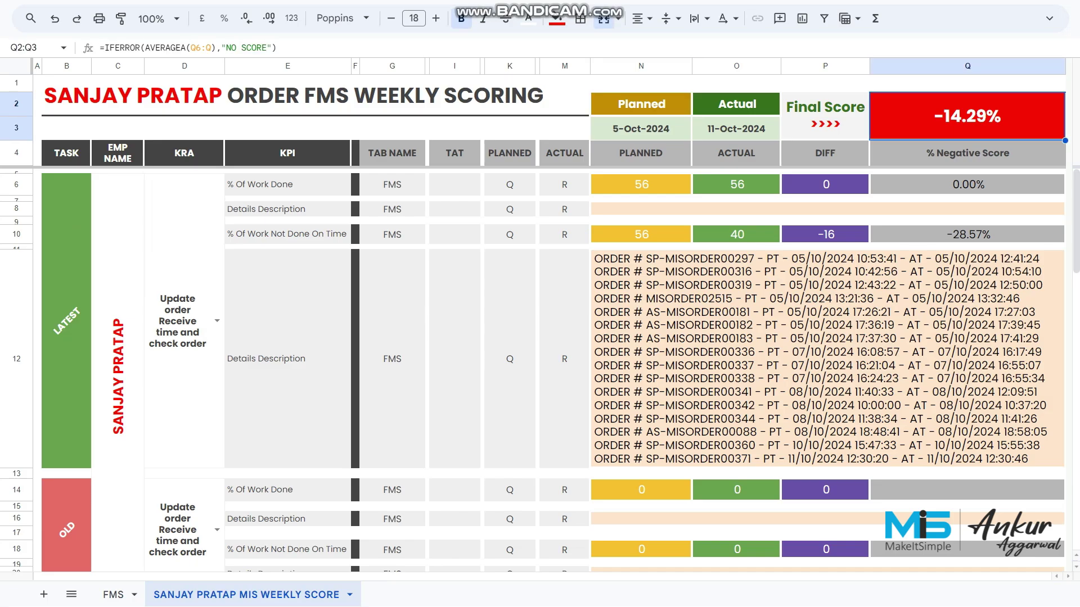
left_click_drag(16, 185, 16, 359)
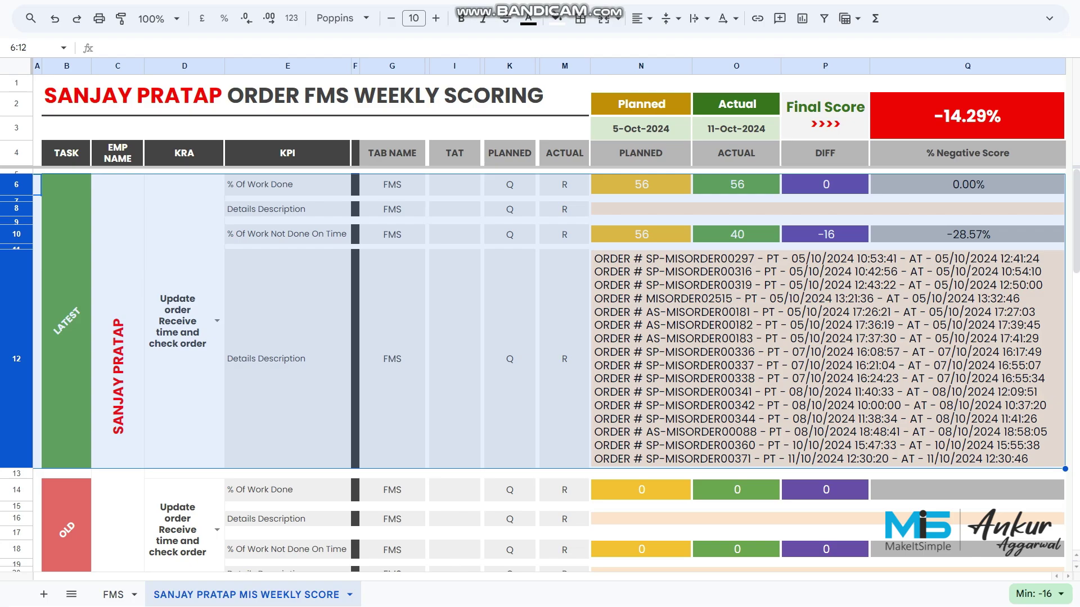
Inspect the LATEST block's % Of Work Done KPI, its date range in N3 and O3, its negative score and its details row
left_click(288, 184)
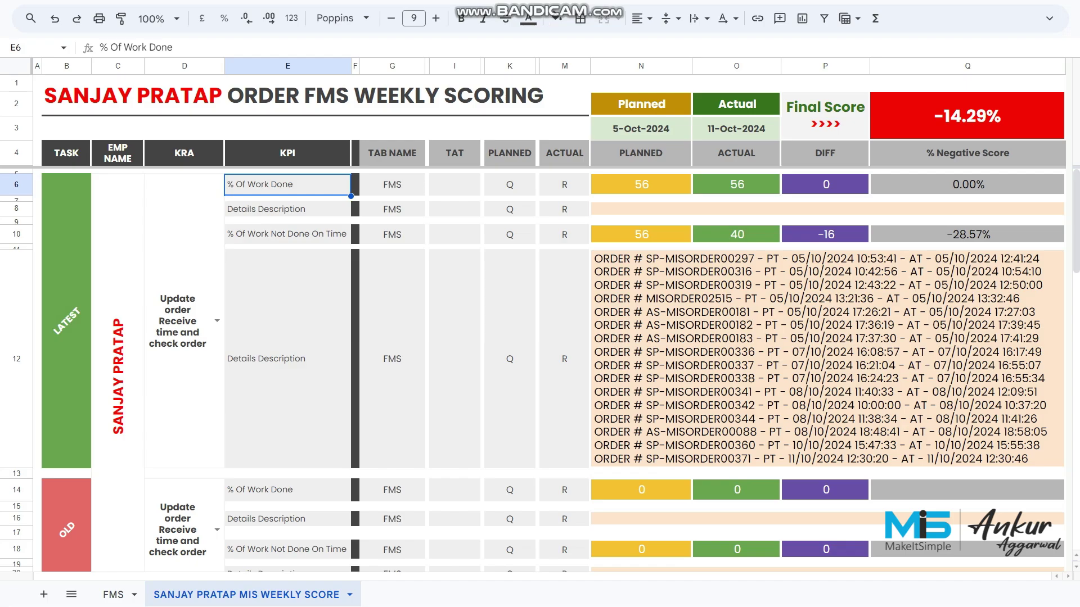
left_click(641, 128)
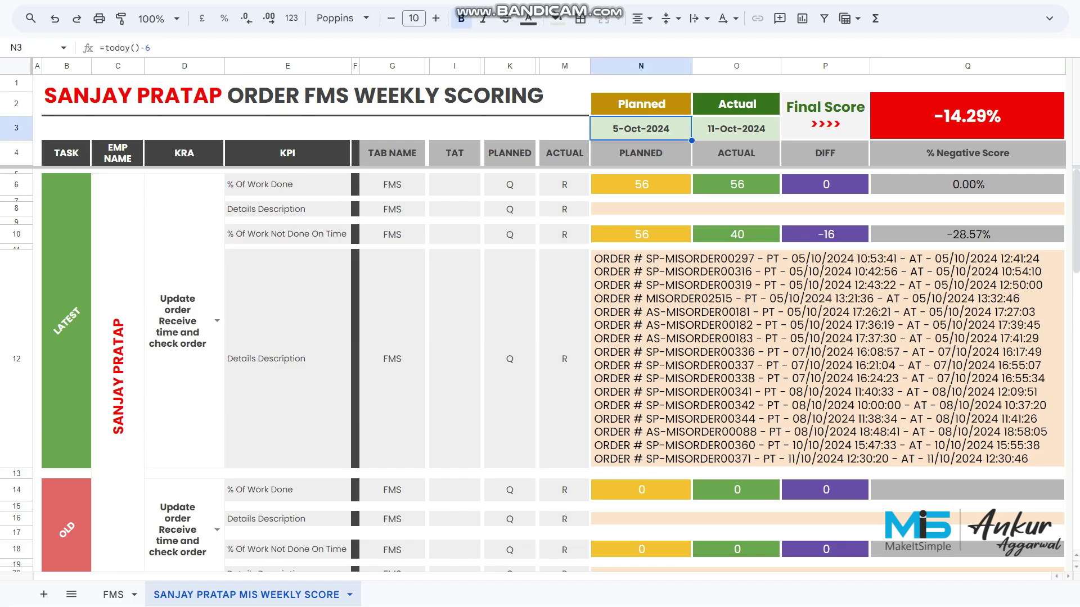
left_click(736, 129)
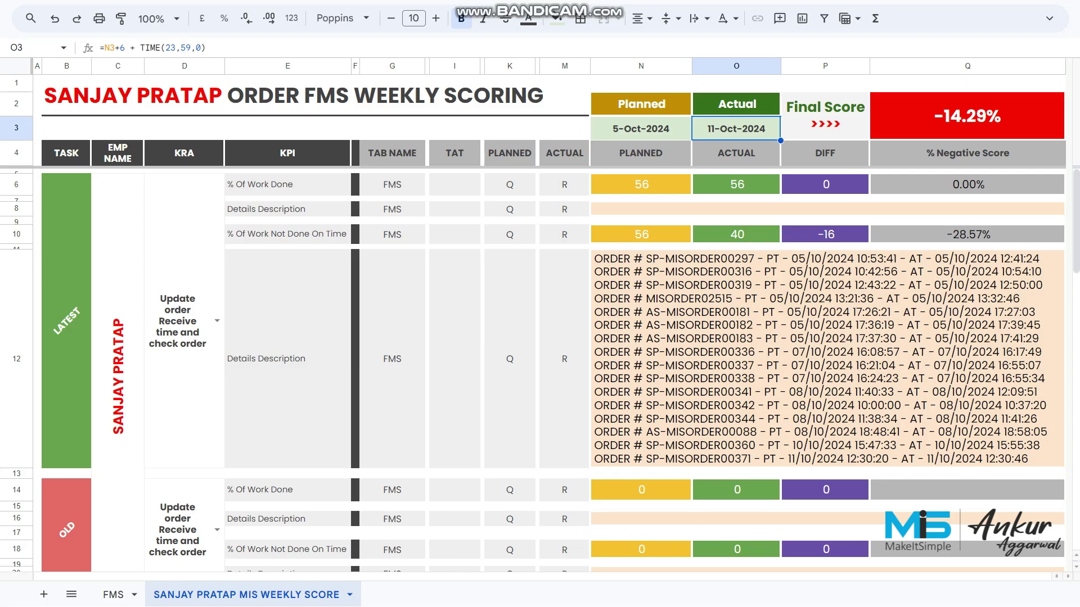
left_click(968, 184)
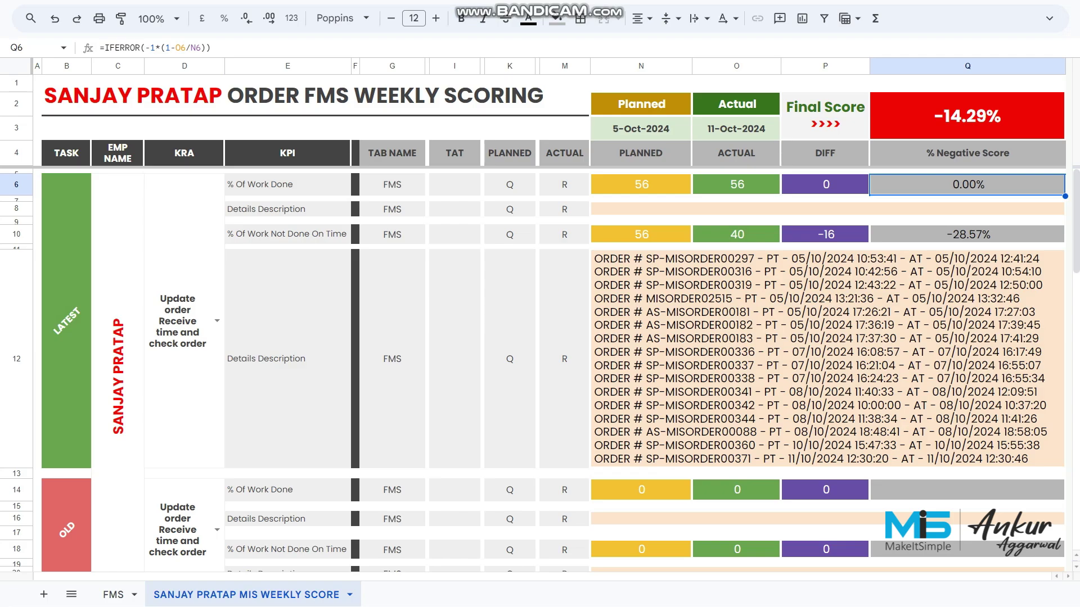
left_click(287, 209)
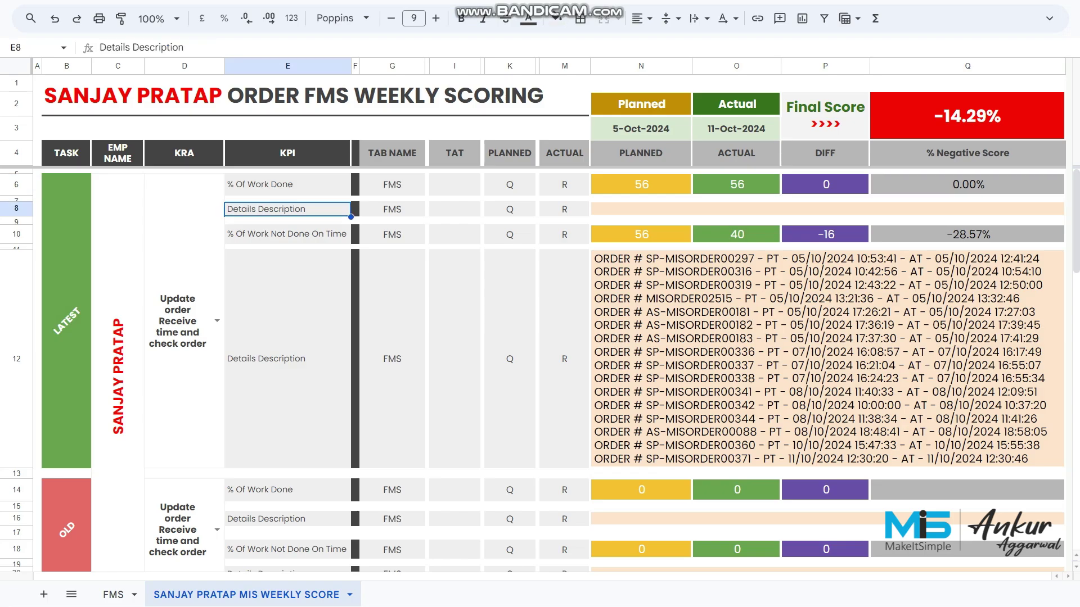
left_click(826, 209)
Inspect the LATEST block's % Of Work Not Done On Time KPI, its planned and actual counts and its order details
left_click(288, 234)
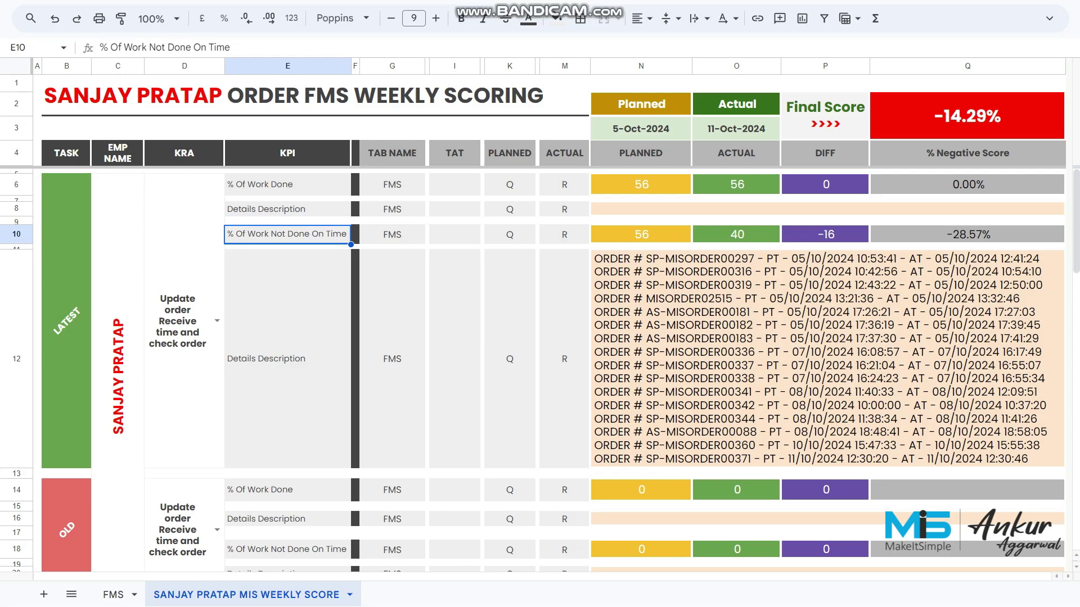
left_click(641, 235)
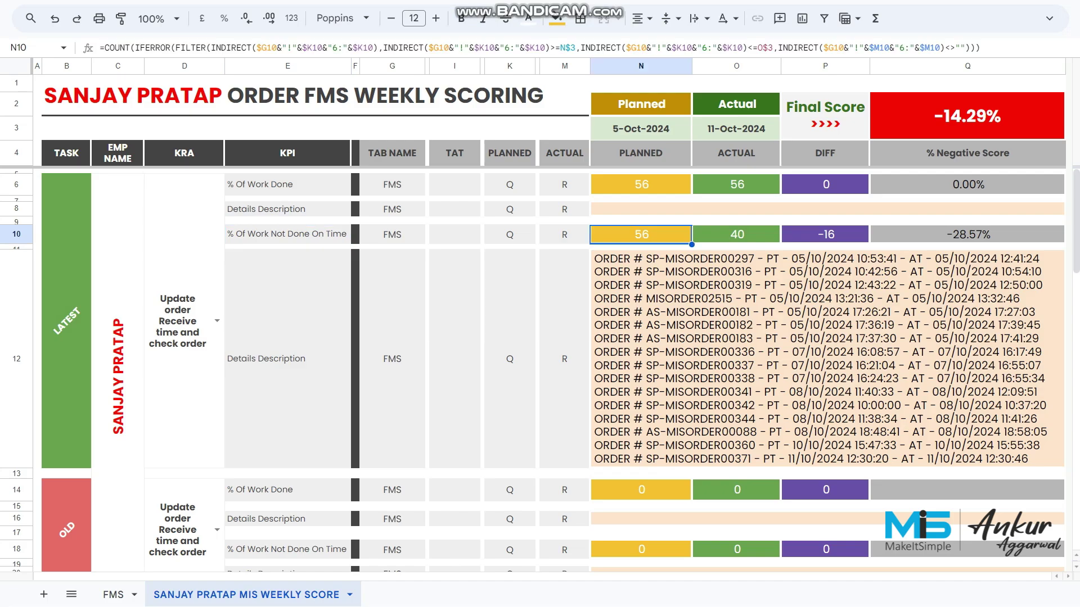
left_click(736, 235)
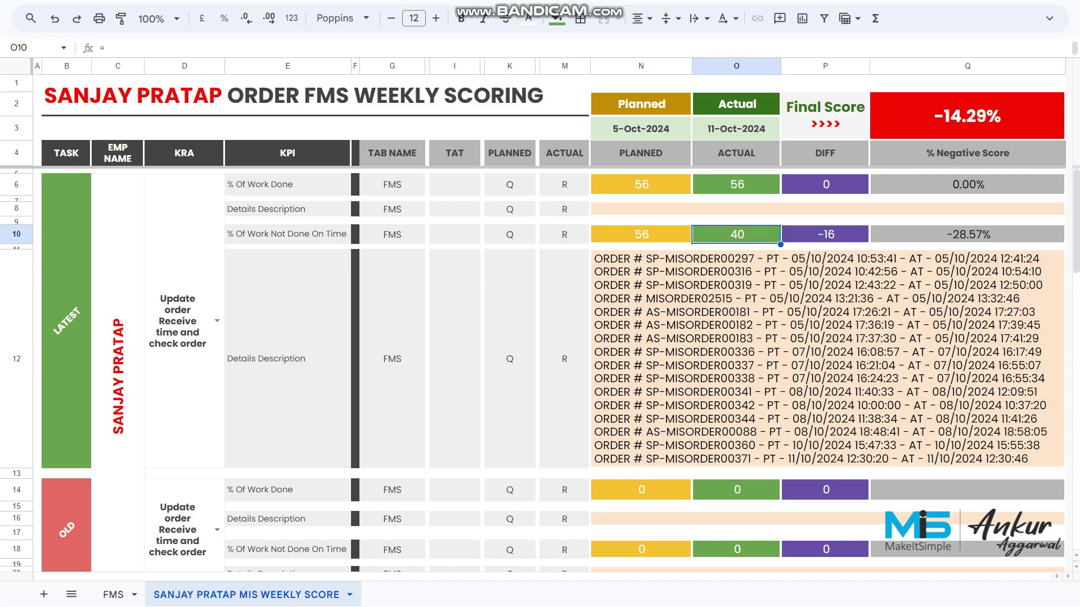
left_click(968, 221)
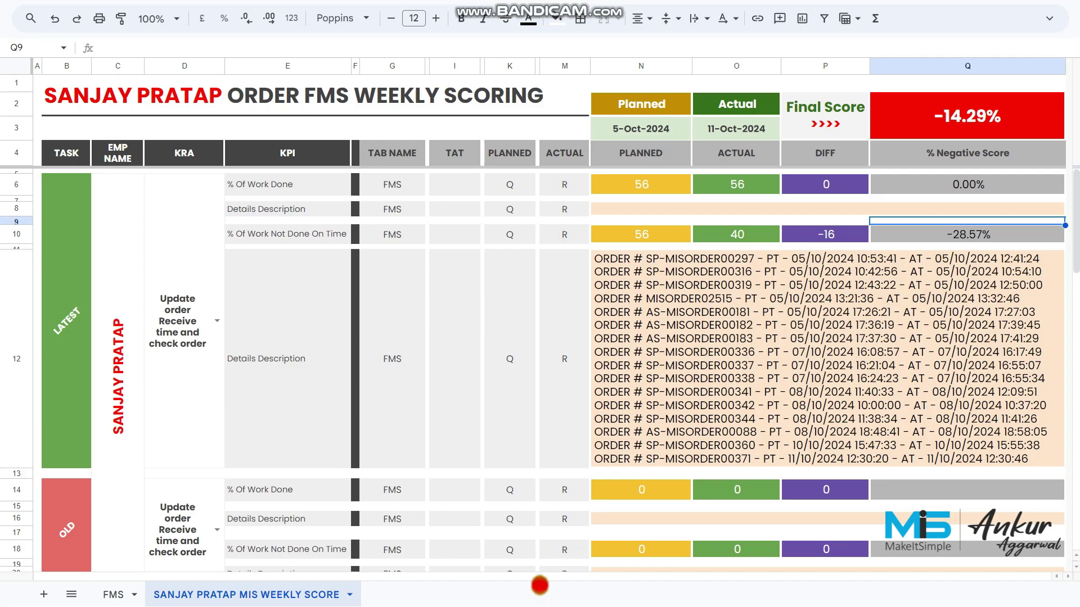
left_click(827, 359)
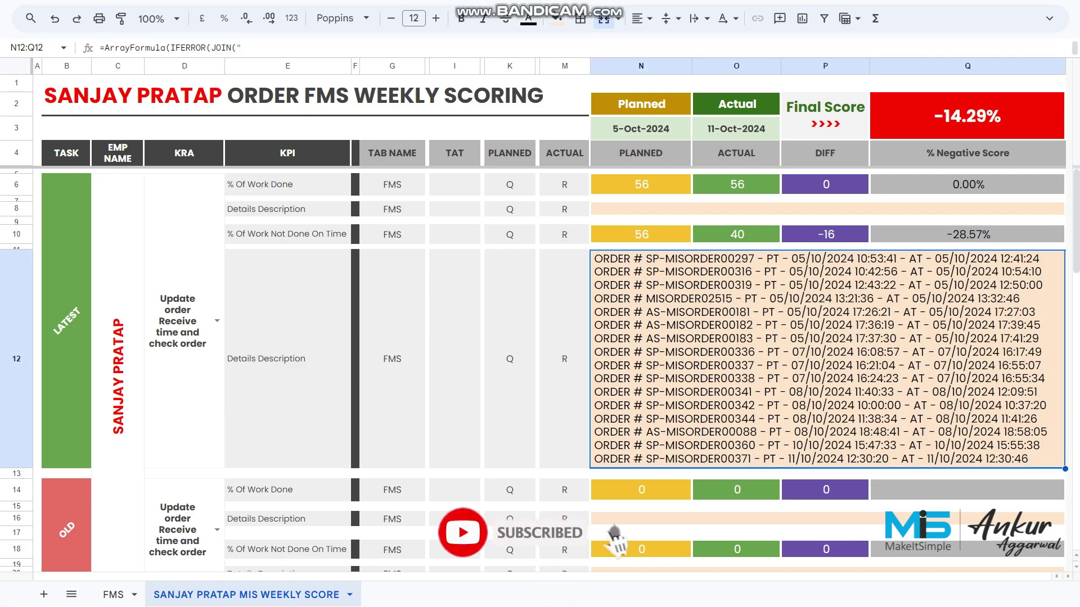
Examine the OLD block in rows 14 to 20 alongside the LATEST block's KRA
scroll(804, 326, "down", 3)
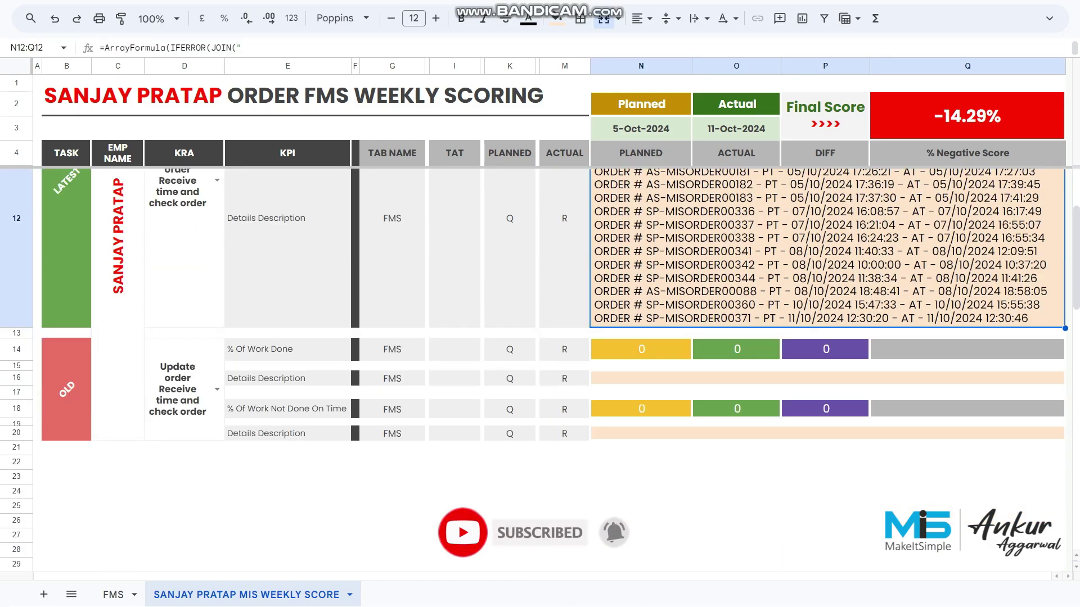
left_click_drag(16, 349, 16, 433)
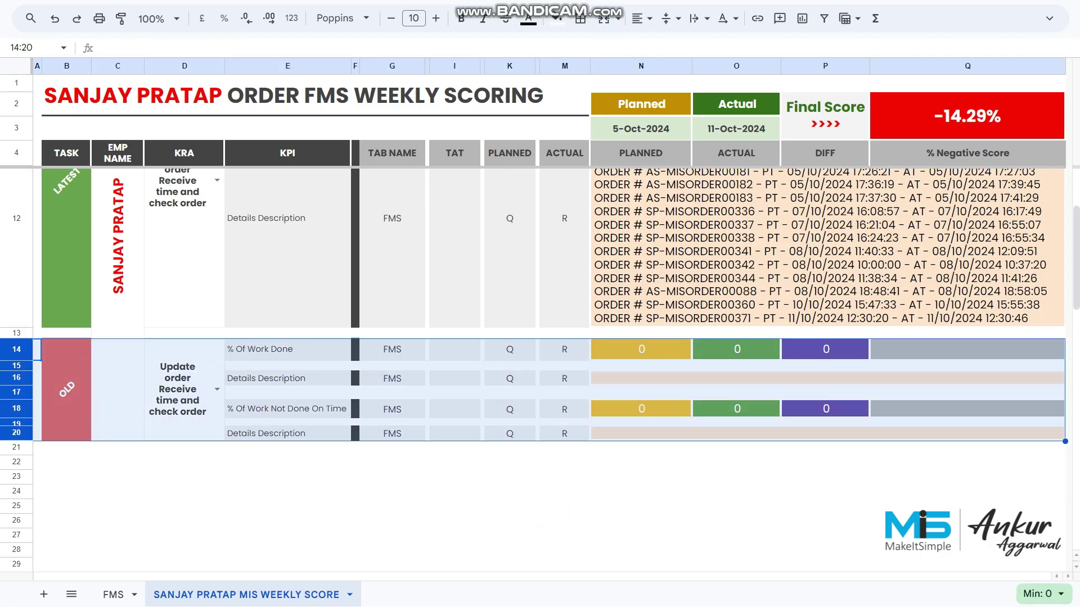
scroll(540, 315, "up", 3)
left_click(184, 382)
scroll(185, 382, "down", 2)
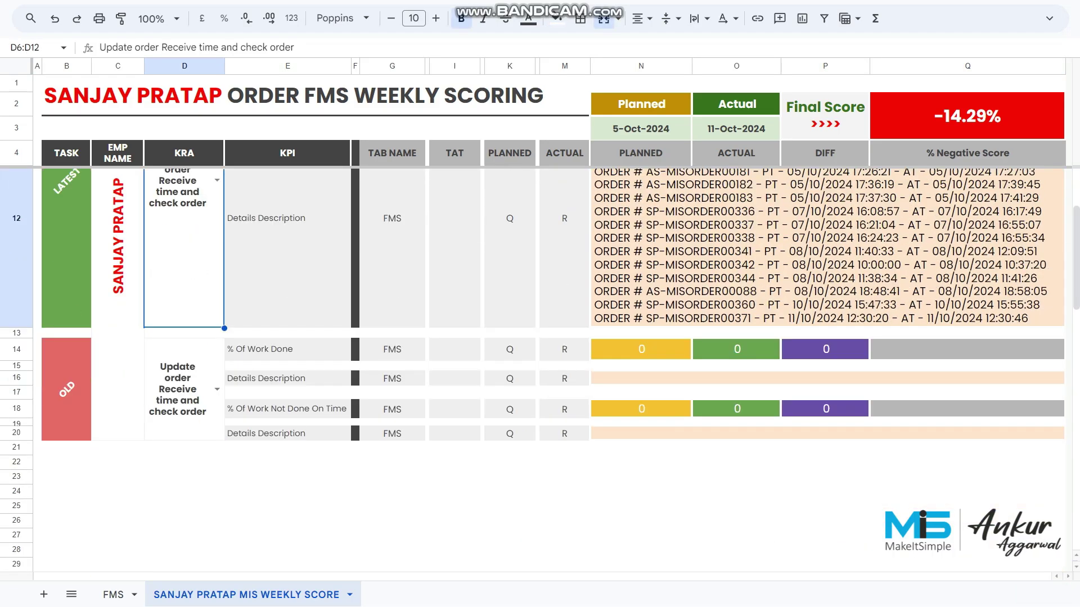
left_click_drag(17, 350, 16, 433)
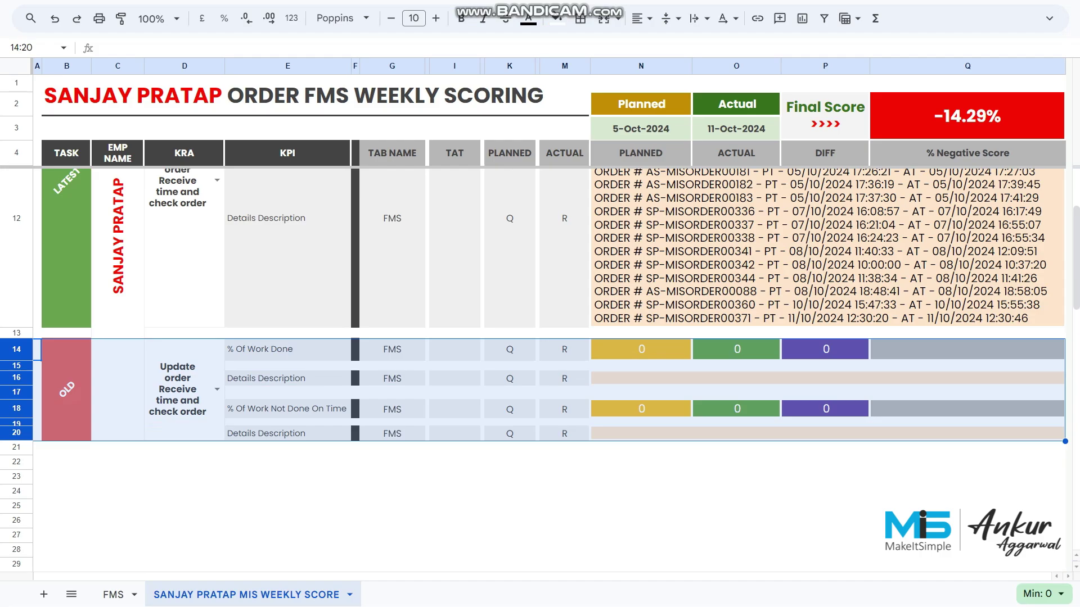
scroll(540, 309, "down", 2)
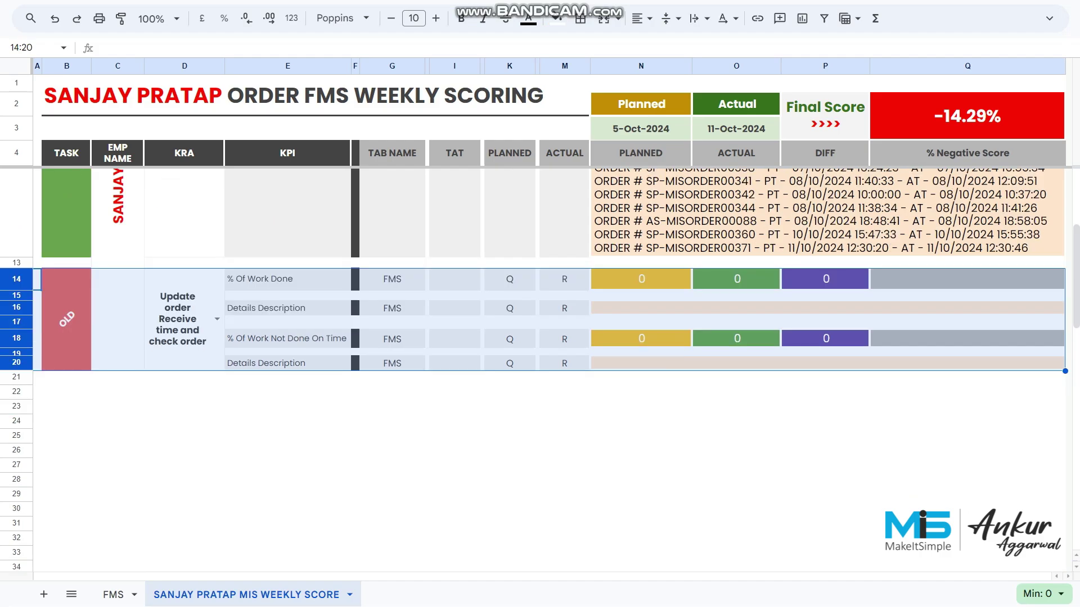
Check the Who entry and Actual column of STEP 1 on the FMS sheet
left_click(113, 595)
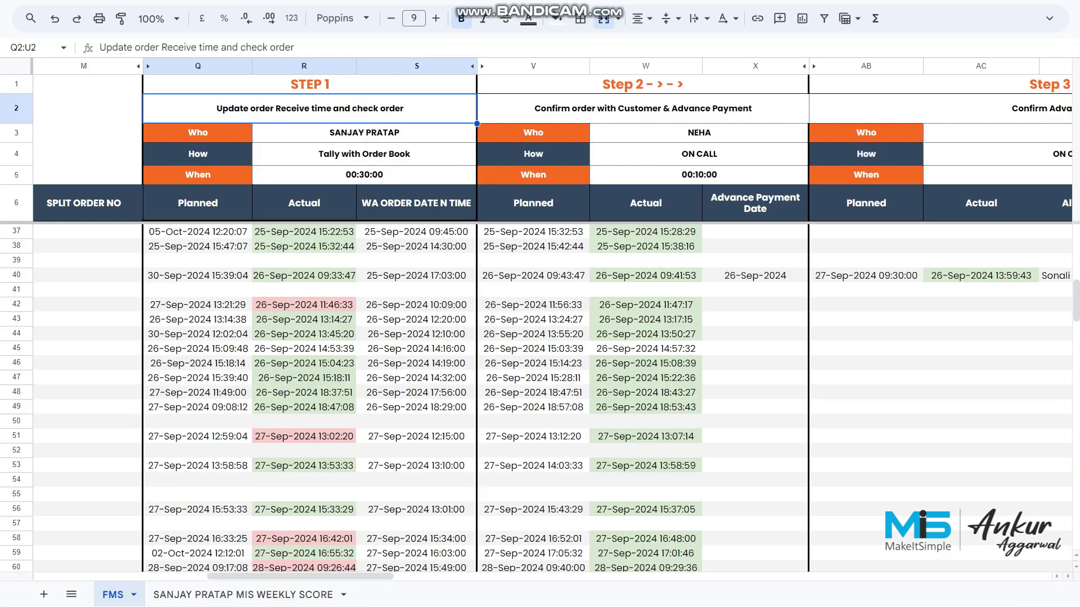
left_click(364, 134)
left_click(304, 67)
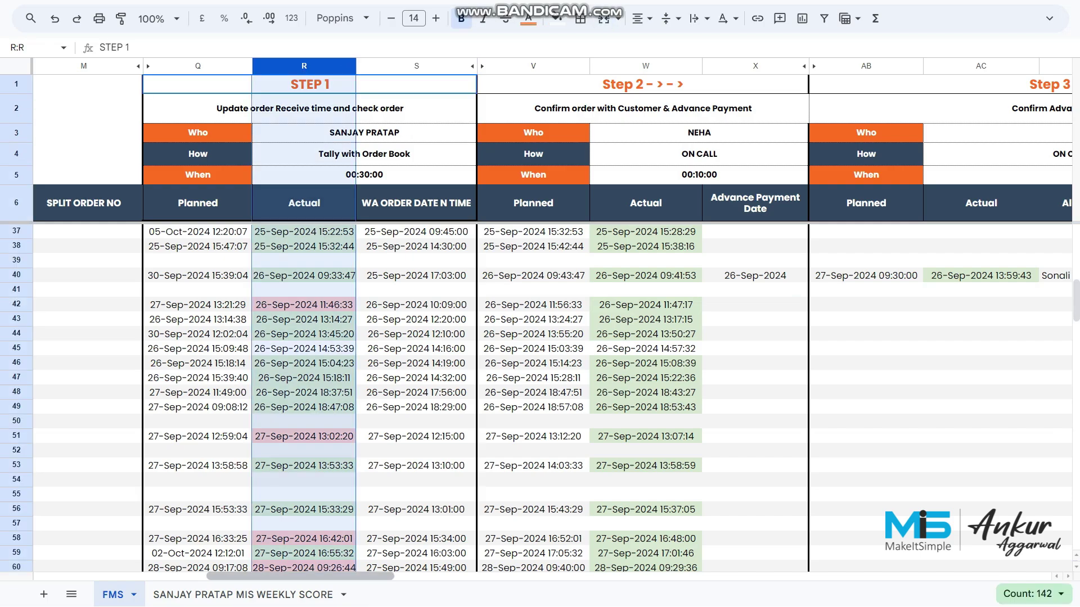
Check Step 7's Who entry, Actual column and task description on the FMS sheet
left_click_drag(300, 576, 317, 577)
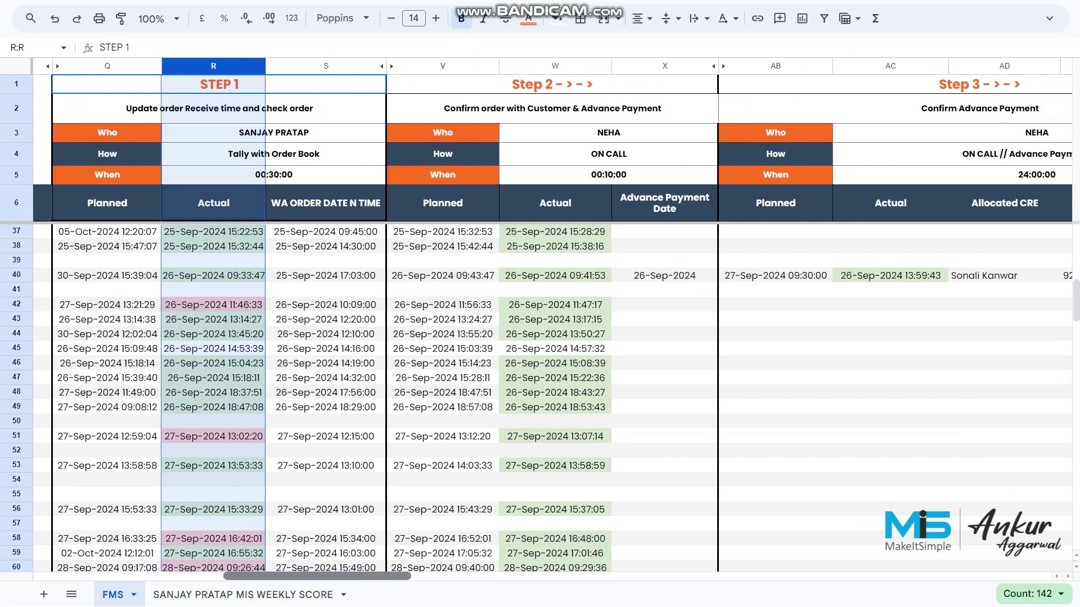
scroll(318, 576, "right", 10)
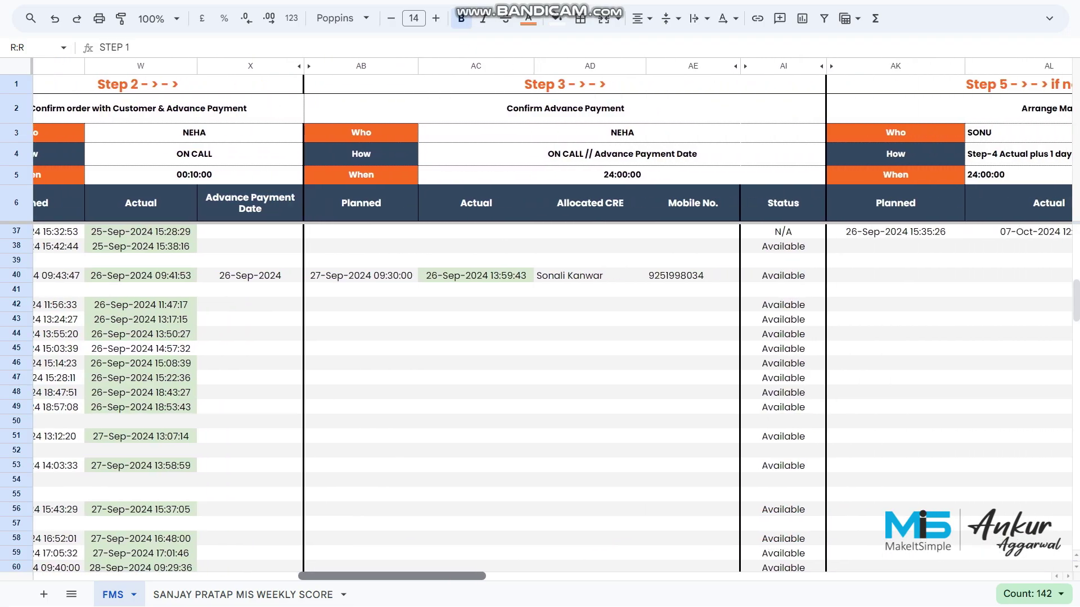
scroll(447, 576, "right", 5)
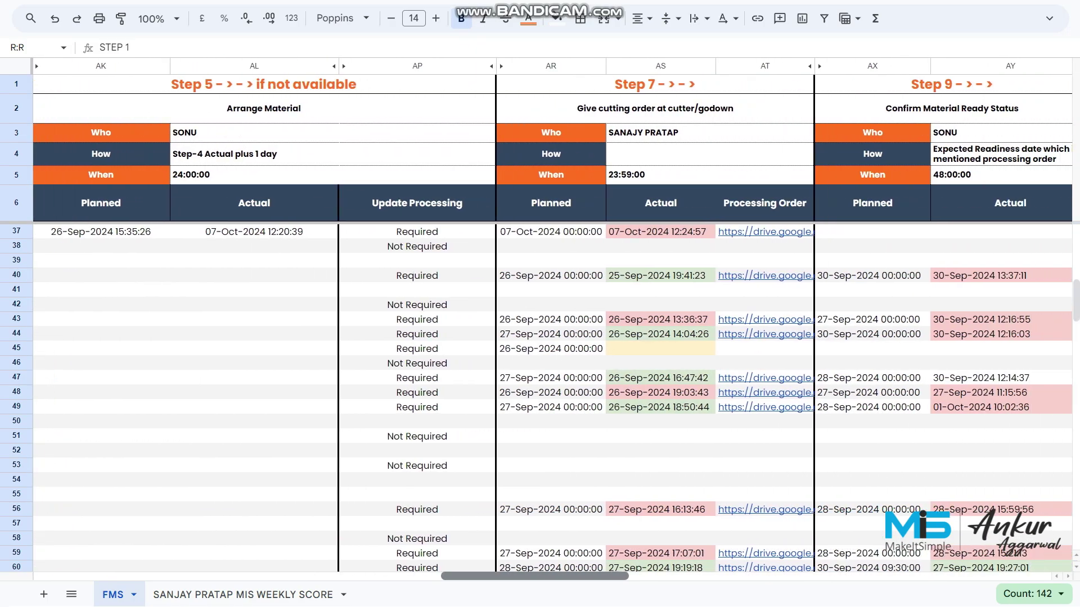
left_click(661, 67)
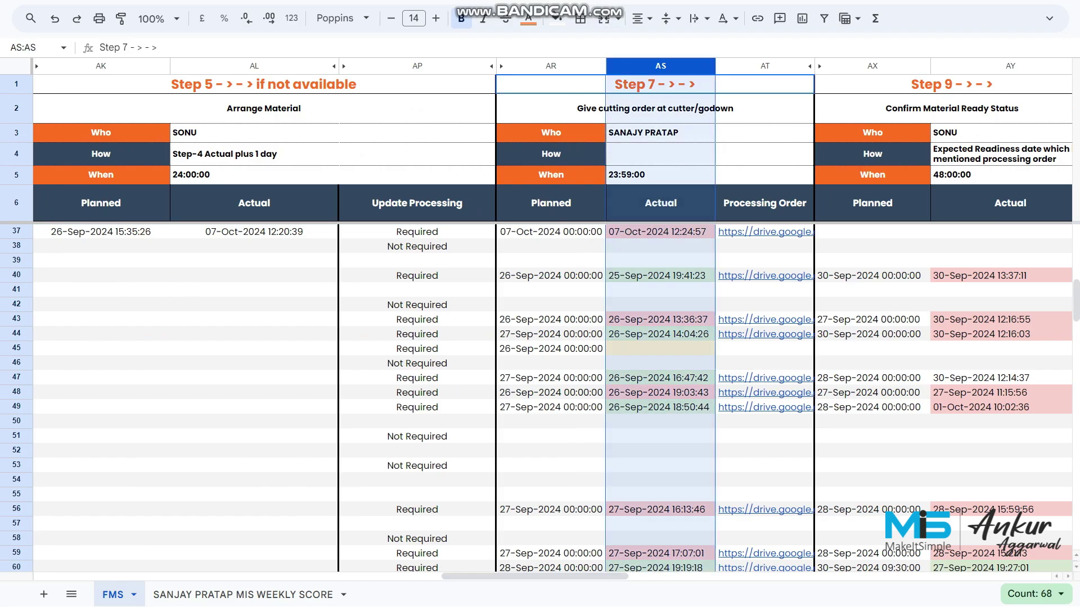
left_click(661, 133)
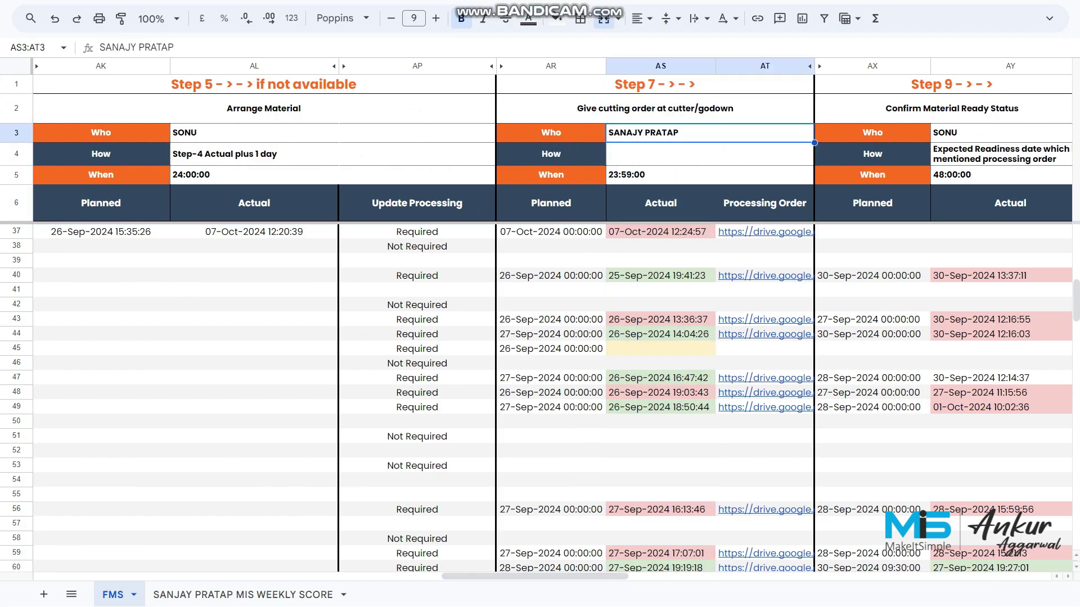
left_click(661, 66)
left_click(658, 109)
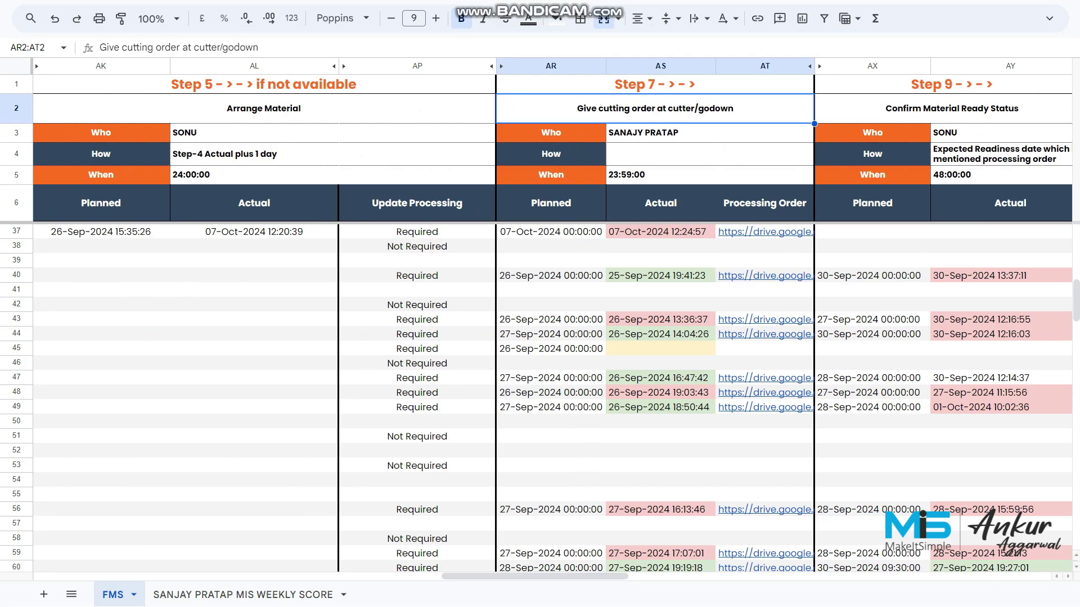
Duplicate the LATEST and OLD blocks in rows 6 to 20 of the weekly score sheet, pasting them from row 22
left_click(243, 594)
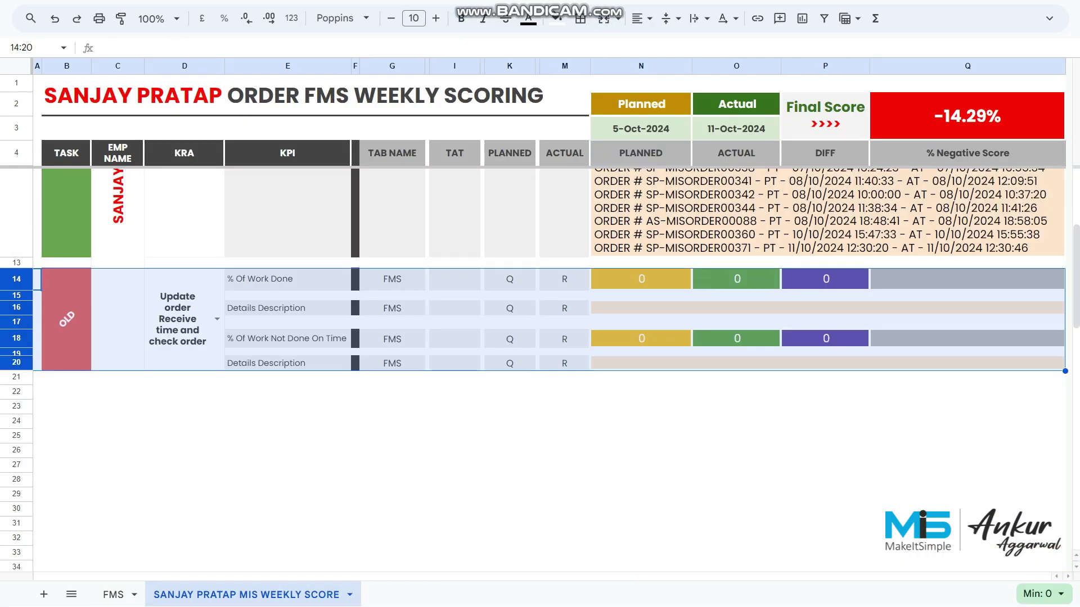
scroll(540, 338, "up", 4)
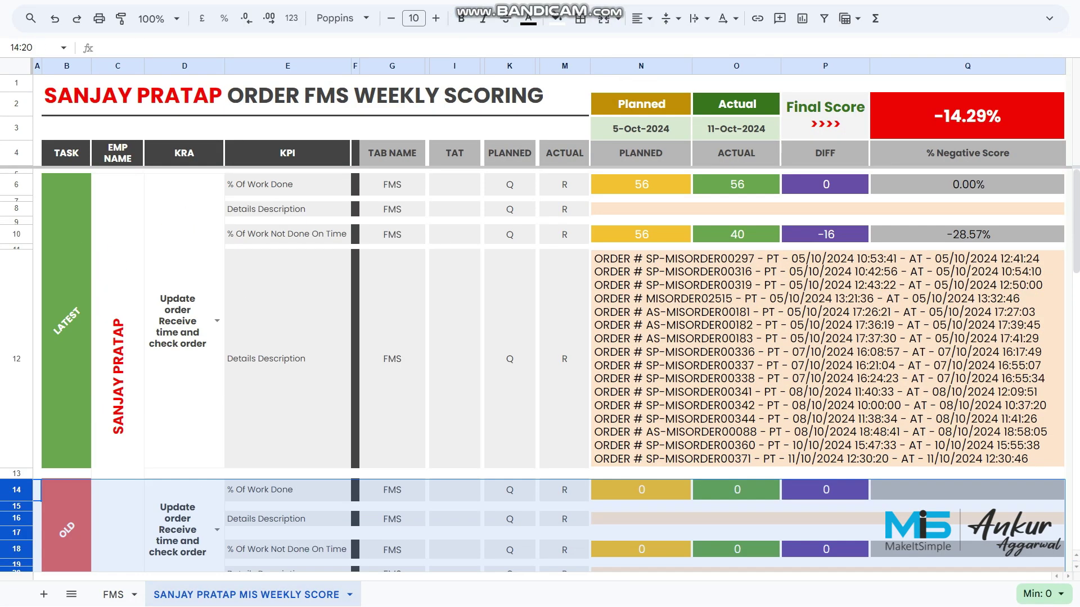
left_click_drag(16, 185, 16, 549)
key("shift+Up")
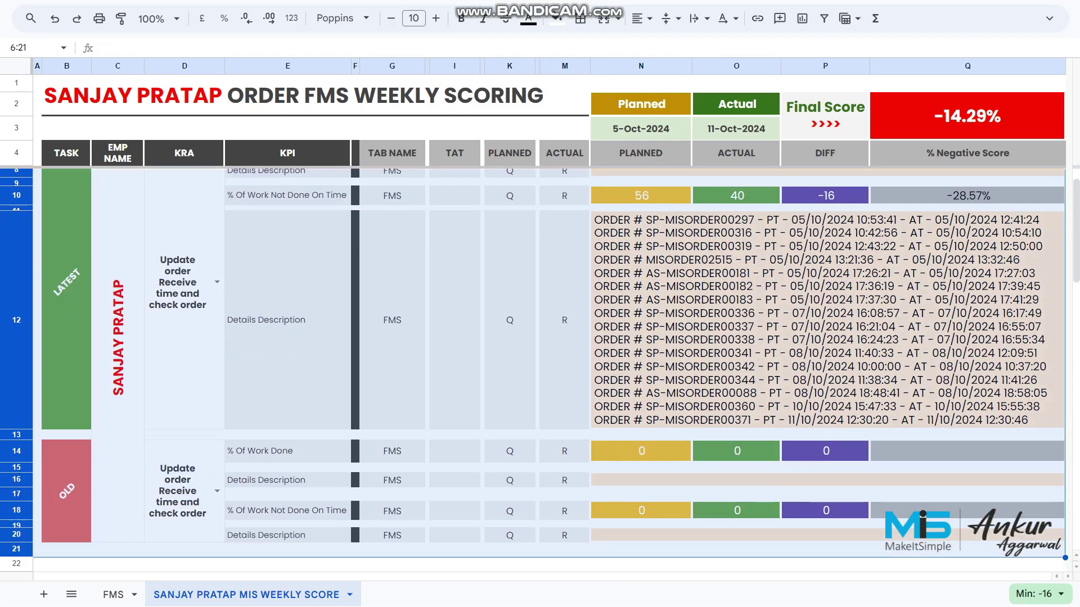
scroll(539, 369, "up", 1)
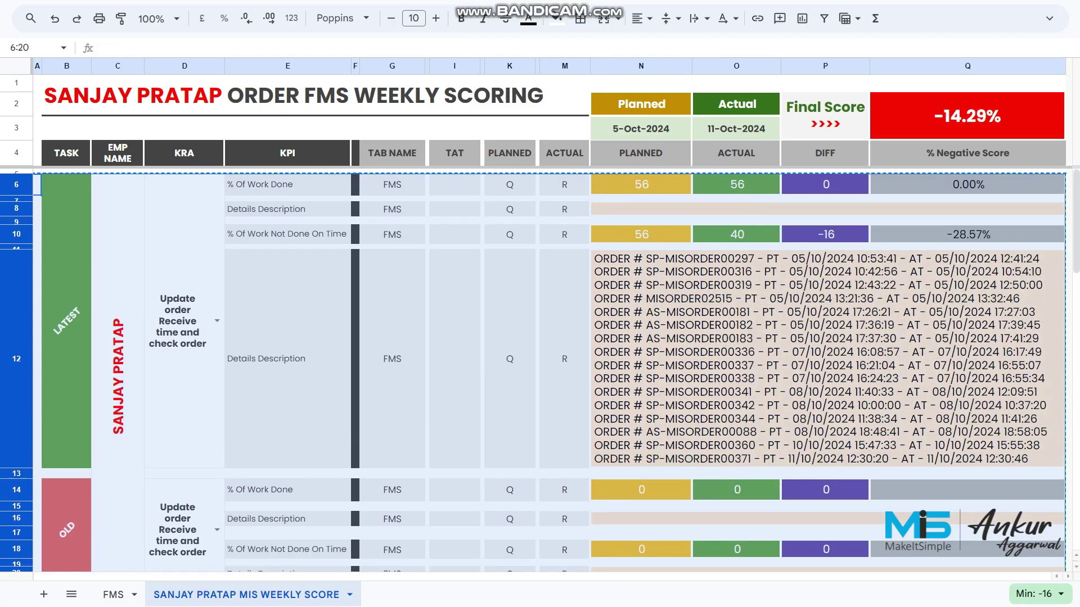
scroll(540, 368, "down", 5)
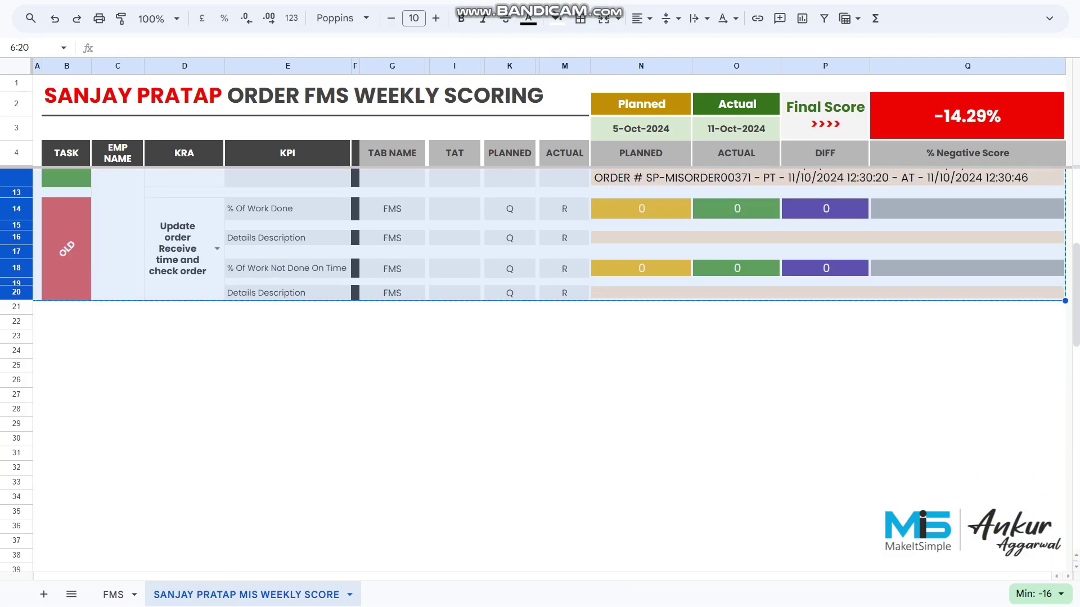
left_click(16, 321)
key("ctrl+v")
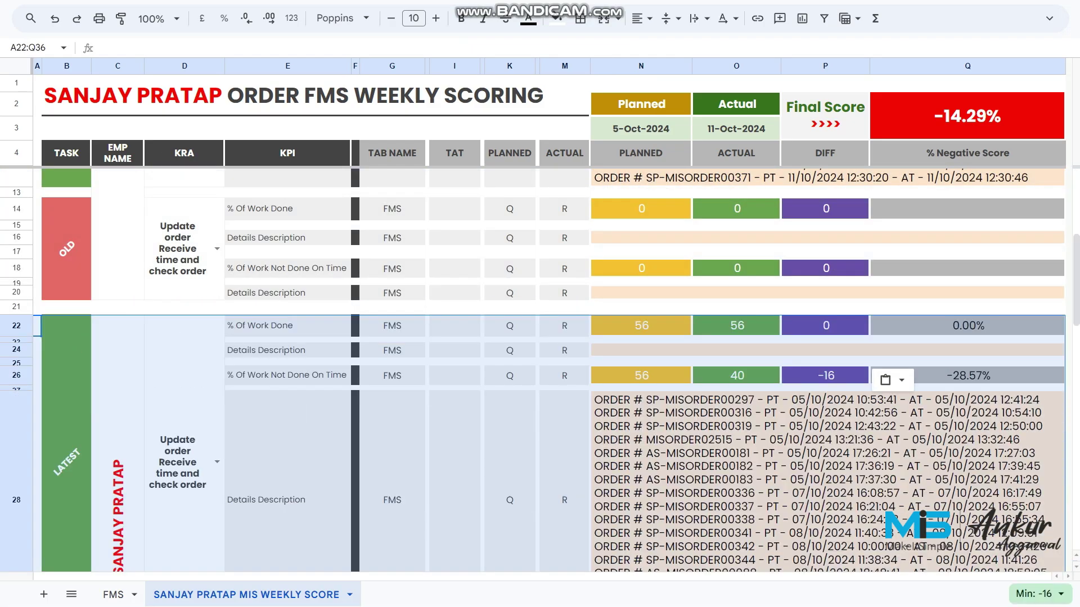
Clear the KRA of the copied LATEST block in D22:D28
scroll(549, 370, "down", 1)
left_click(184, 392)
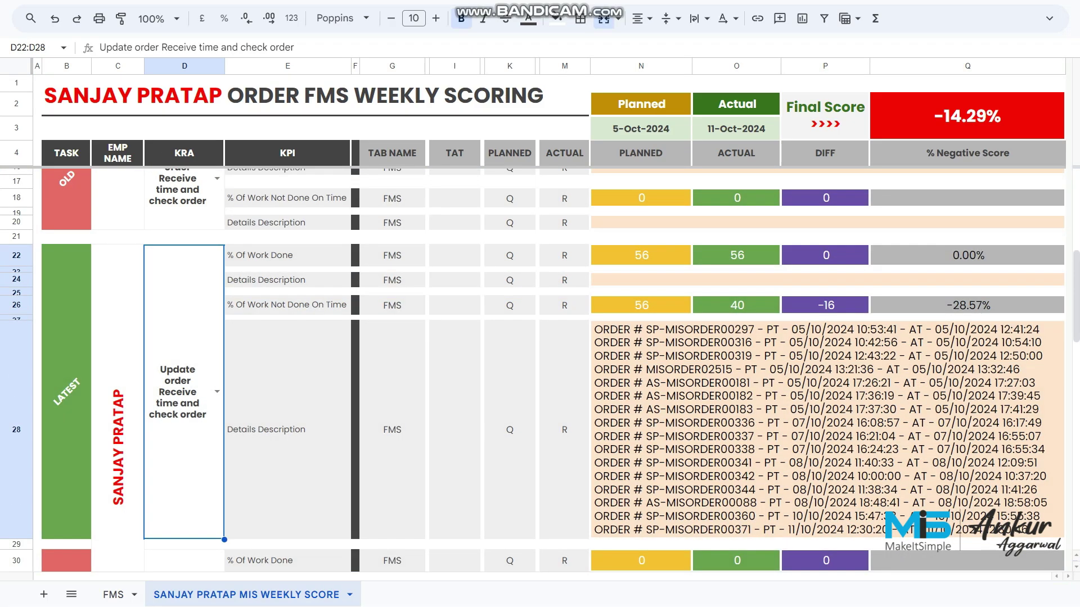
key("Delete")
left_click(185, 455)
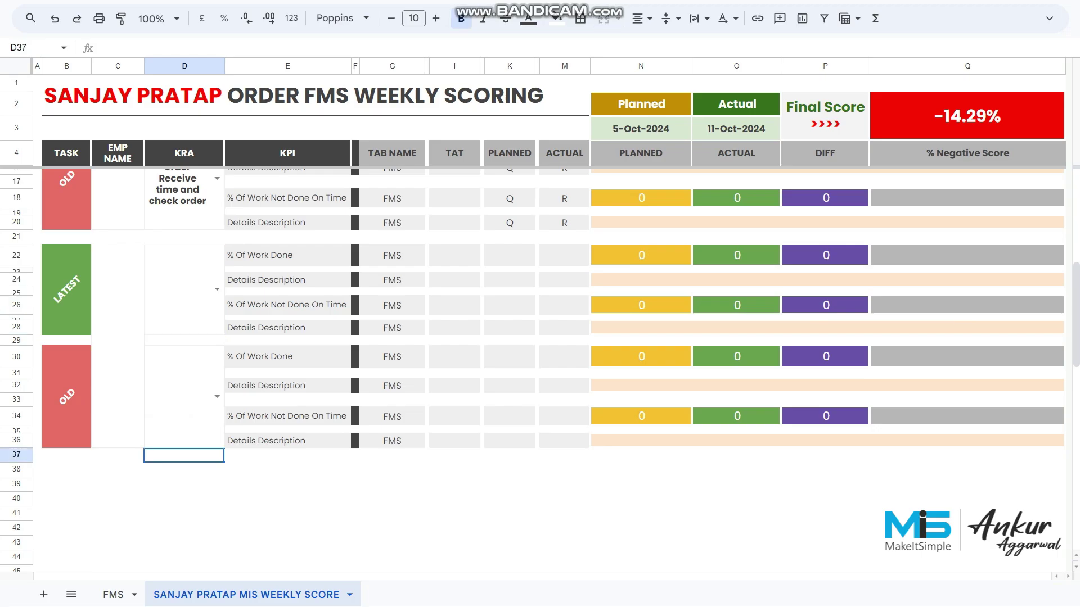
scroll(539, 337, "up", 1)
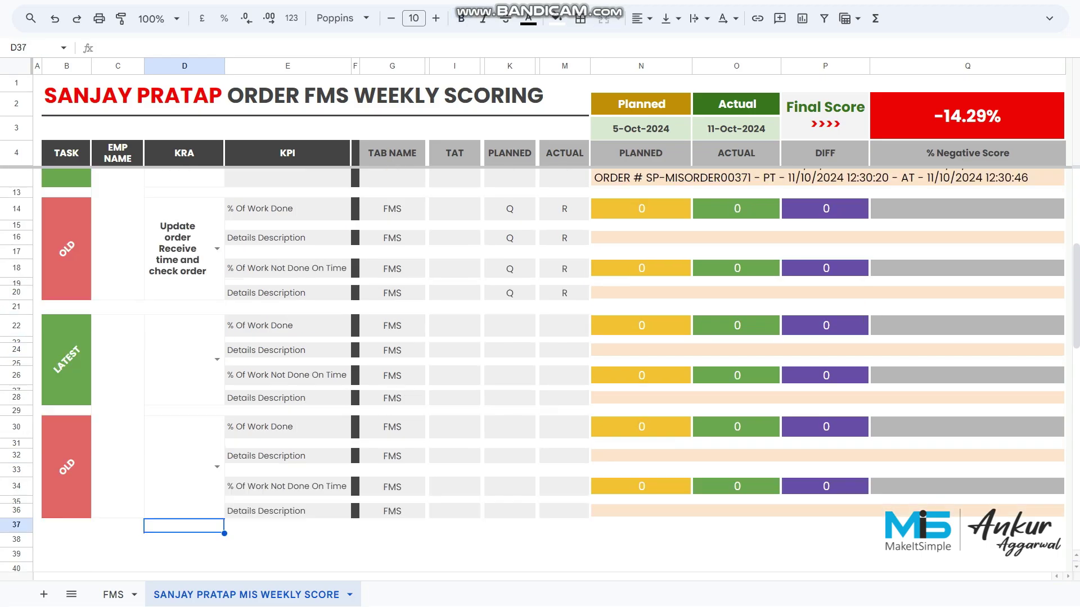
Set the copied LATEST block's KRA to Give cutting order at cutter/godown, checking the task wording on the FMS sheet
left_click(184, 360)
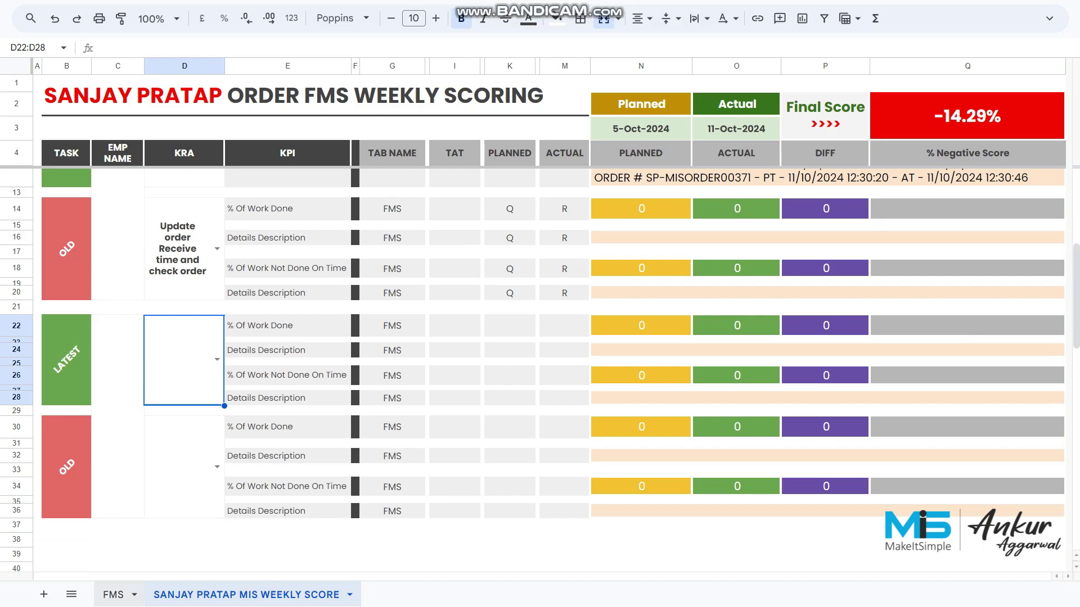
left_click(113, 594)
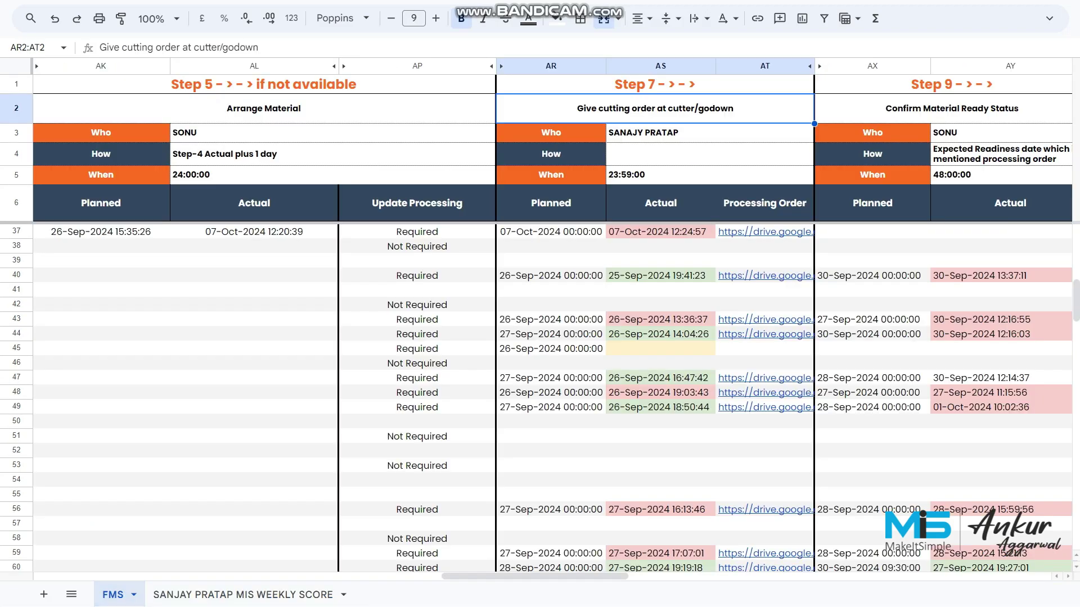
left_click(243, 594)
left_click(217, 360)
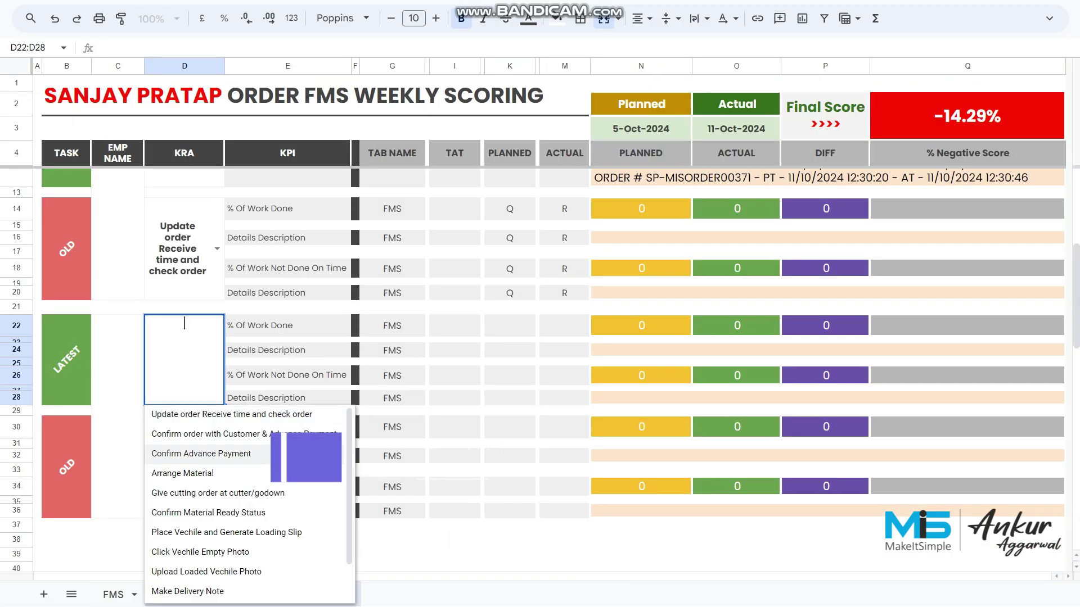
left_click(218, 492)
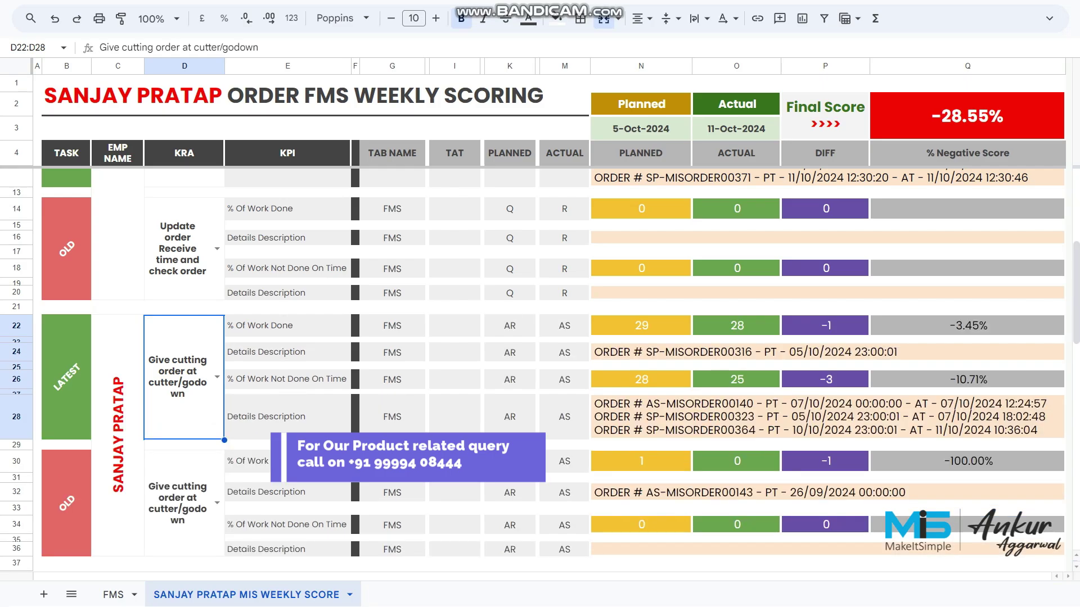
Examine the new LATEST block in rows 22 to 28, comparing its two KPI rows and their order details
scroll(540, 365, "down", 2)
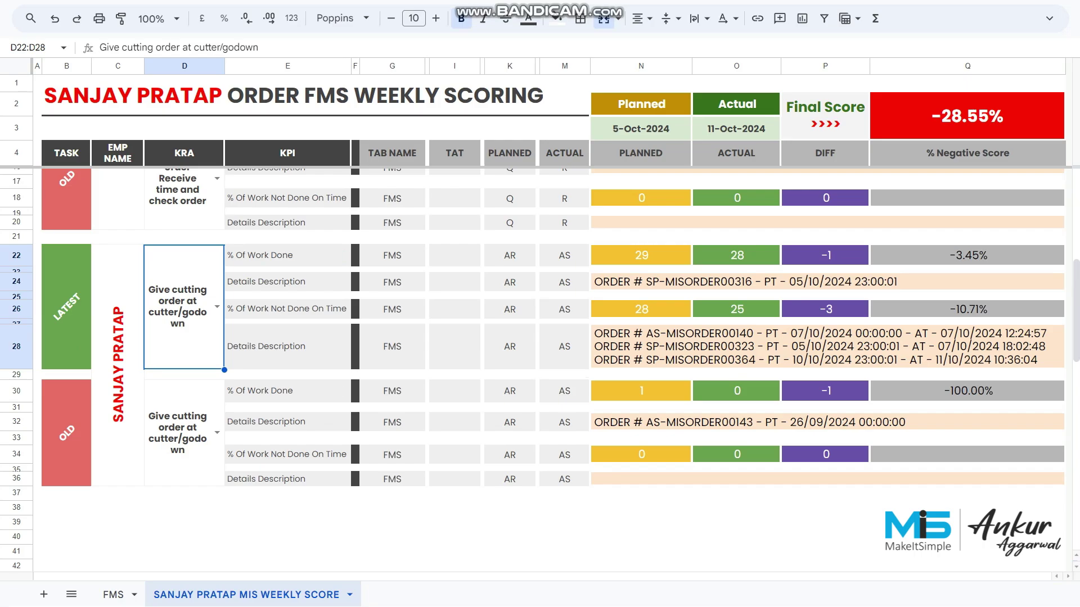
left_click_drag(16, 255, 17, 348)
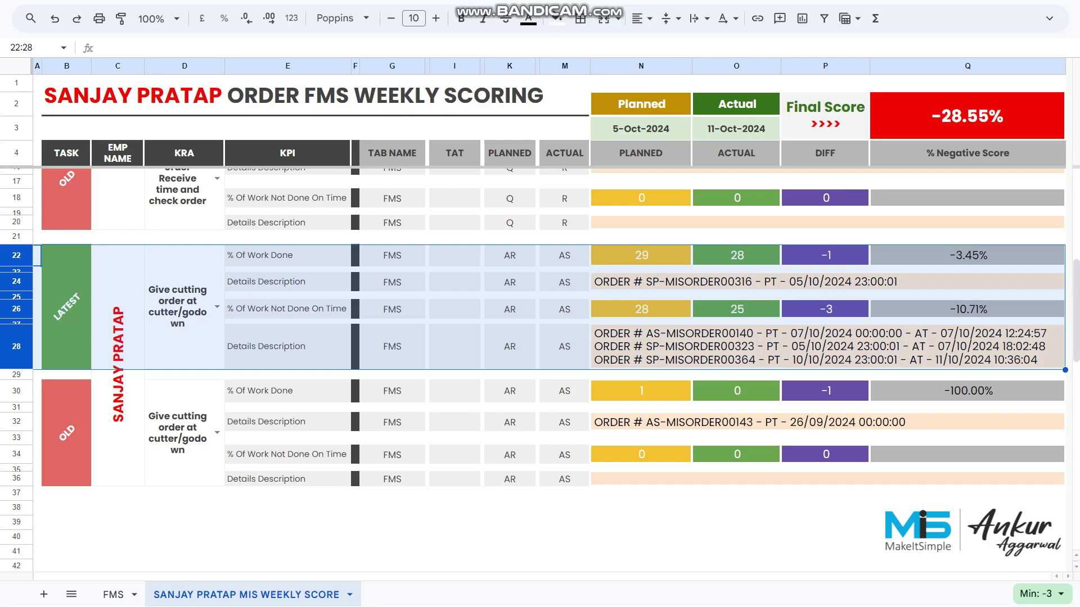
left_click(826, 282)
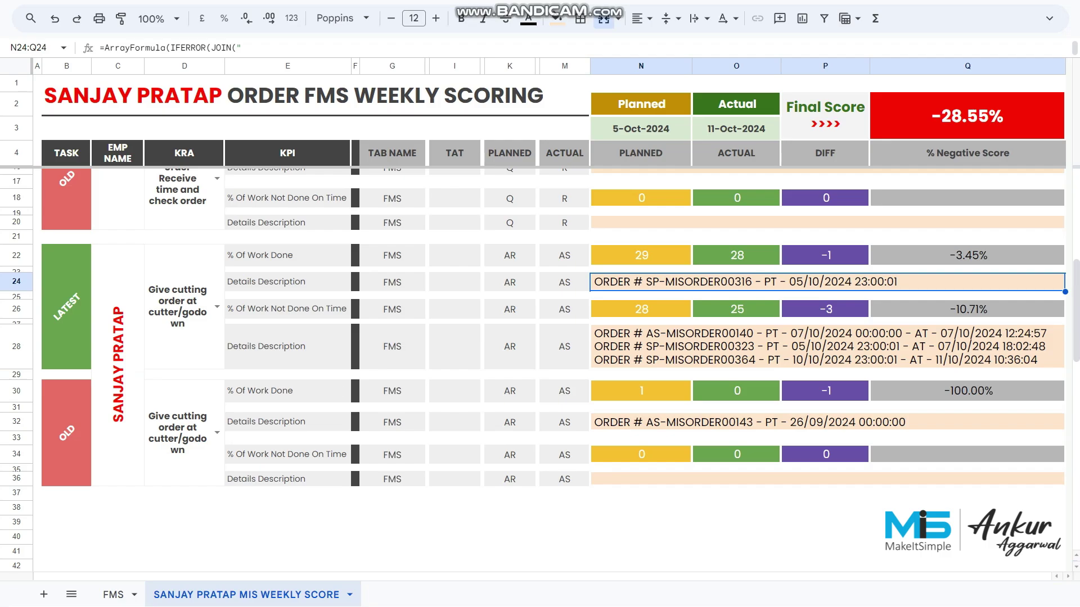
left_click(287, 309)
left_click(17, 309)
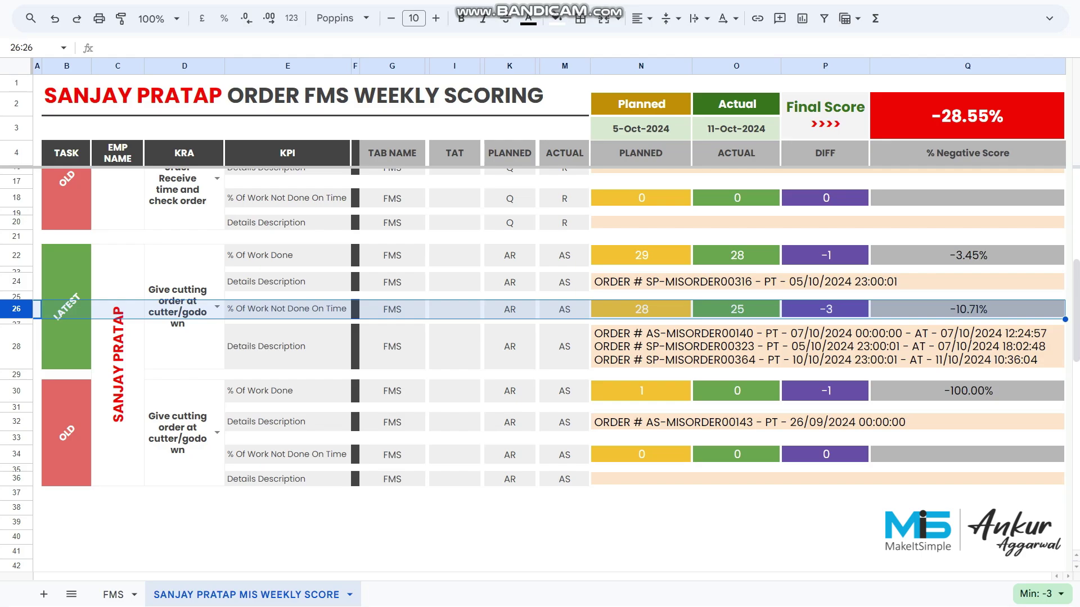
left_click(17, 256)
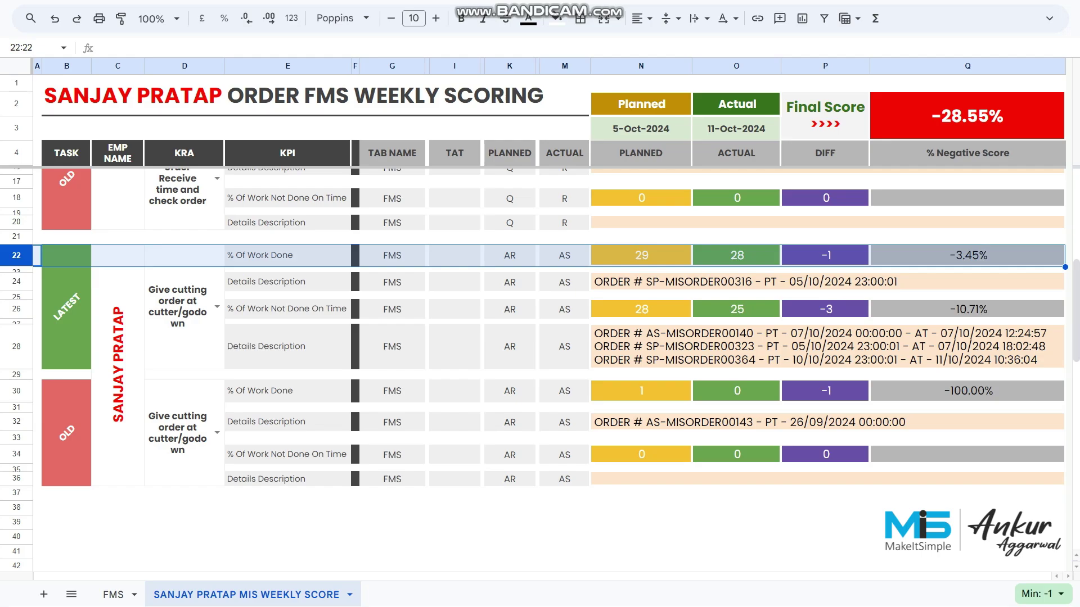
left_click(16, 347)
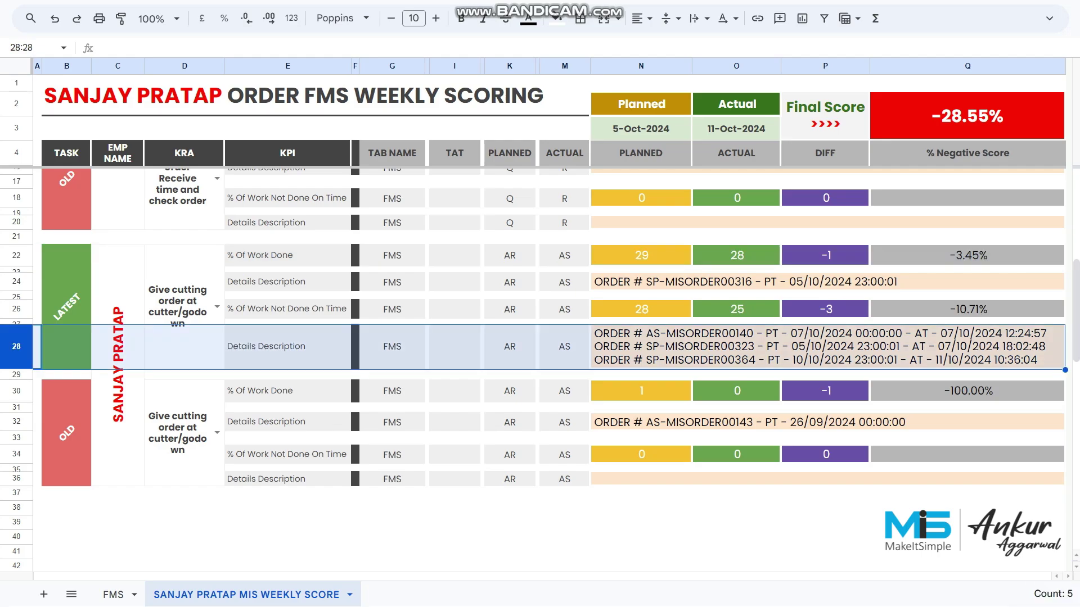
Inspect the % Of Work Done formulas in row 22 for planned, actual, difference and negative score, plus the details in row 24
left_click(968, 310)
left_click(968, 255)
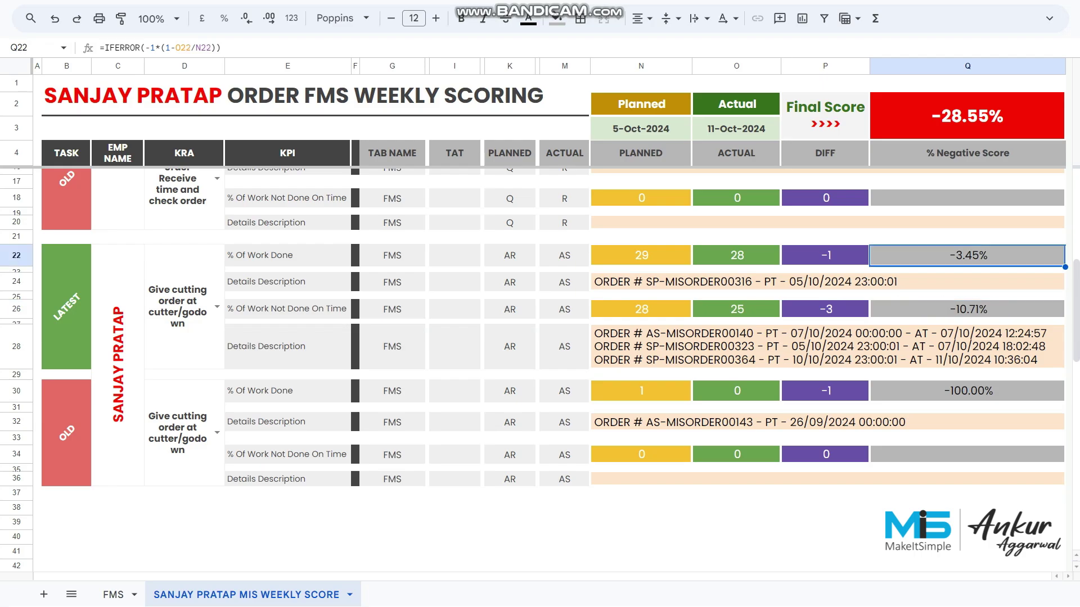
left_click(968, 237)
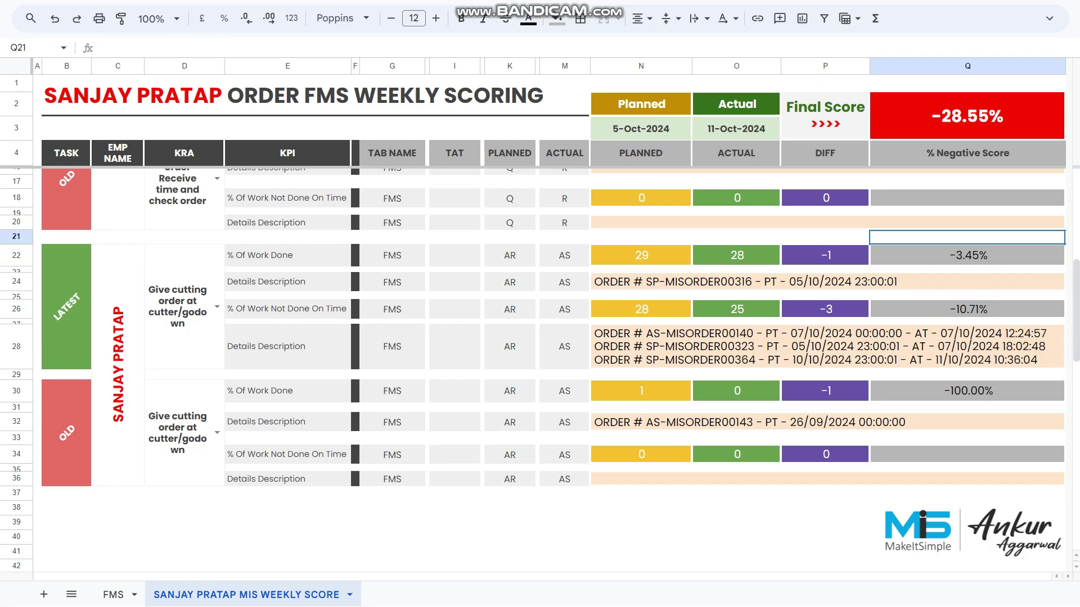
left_click(641, 256)
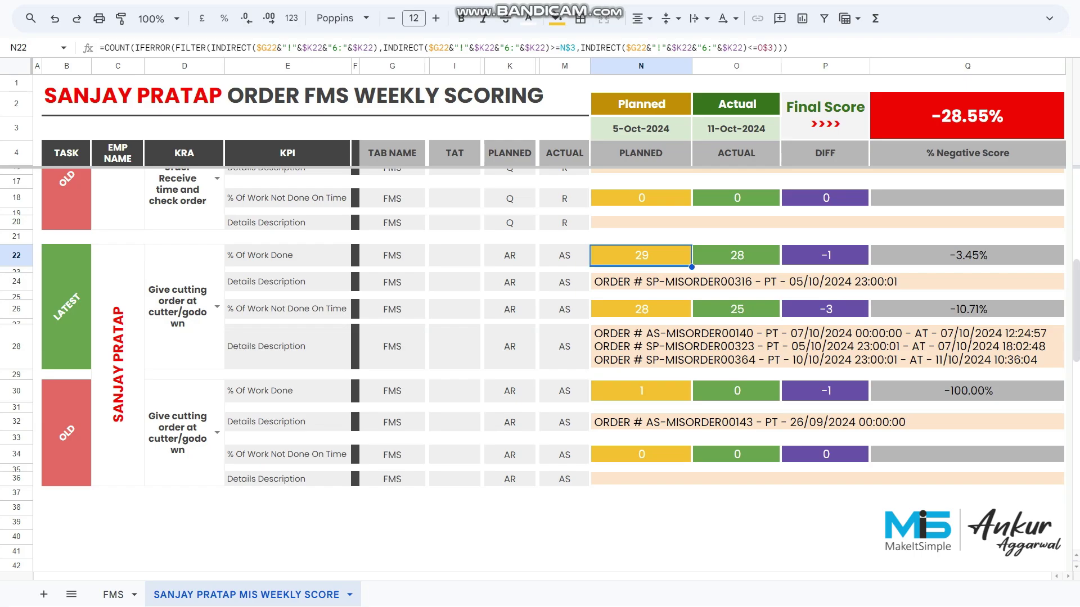
left_click(736, 256)
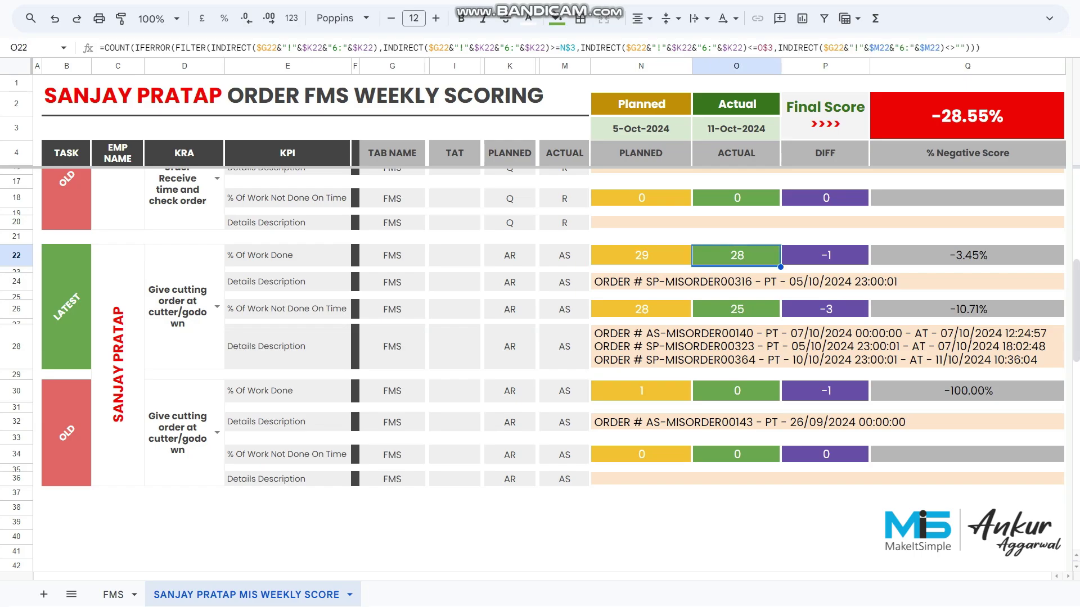
left_click(967, 236)
left_click(826, 255)
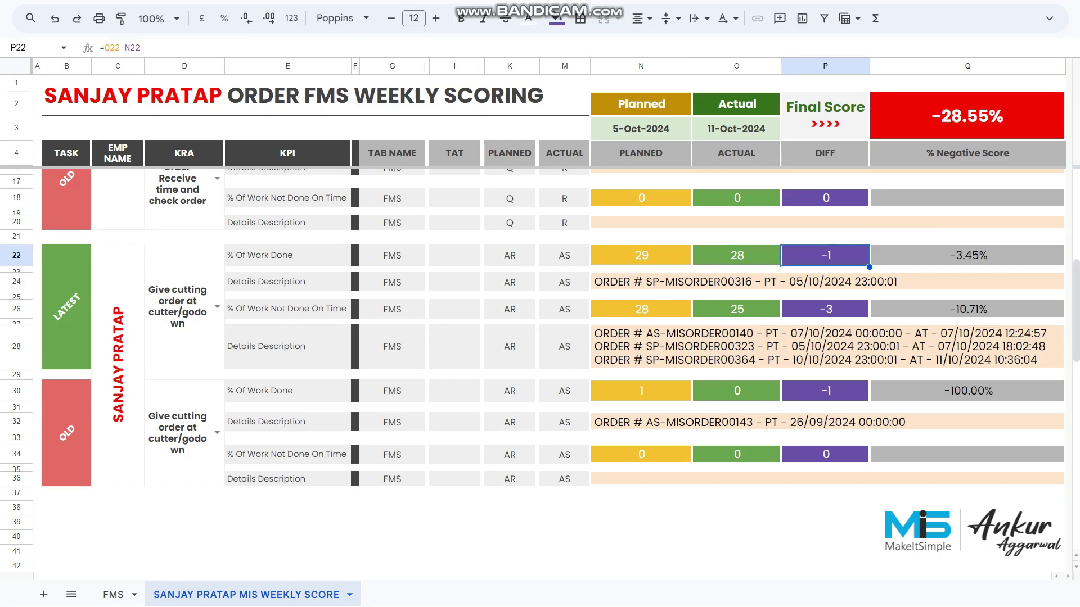
left_click(827, 281)
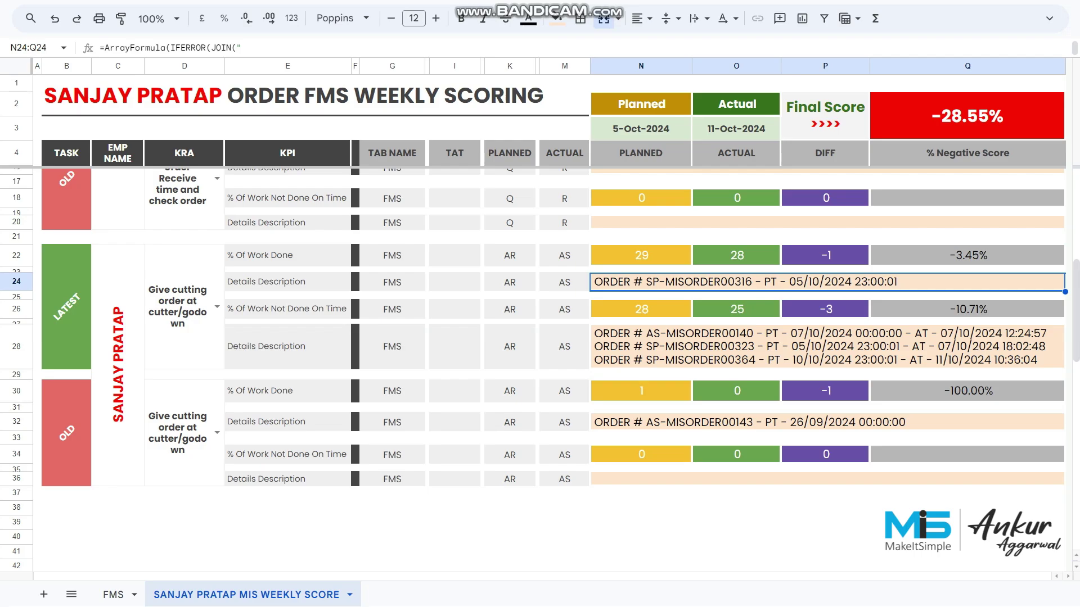
Examine the new OLD block's KPI rows 30 to 34 and order details, checking back against Step 7 on the FMS sheet
left_click_drag(16, 391, 16, 454)
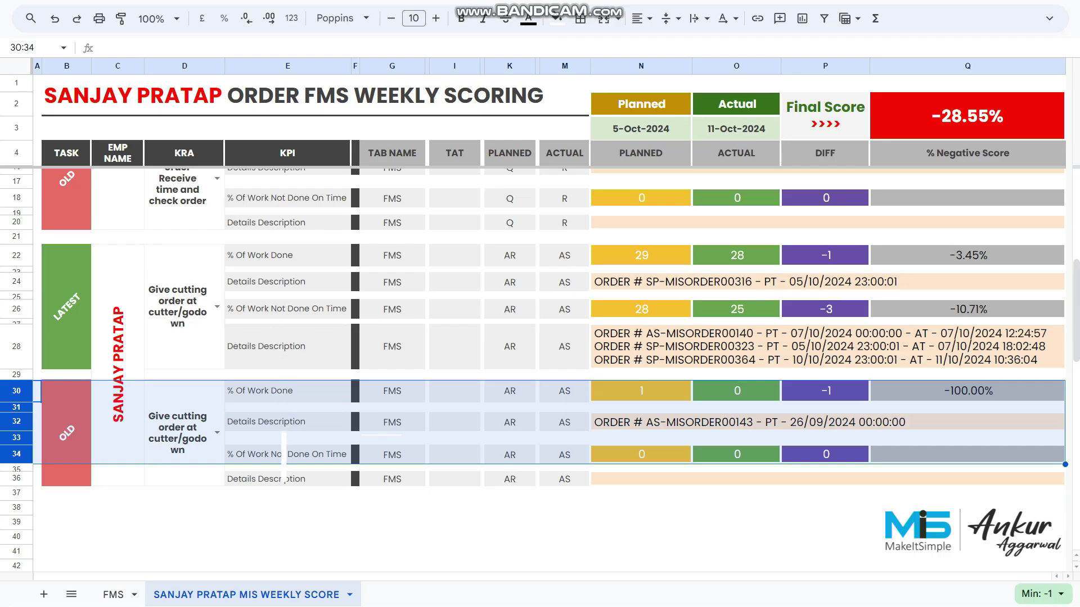
left_click(826, 422)
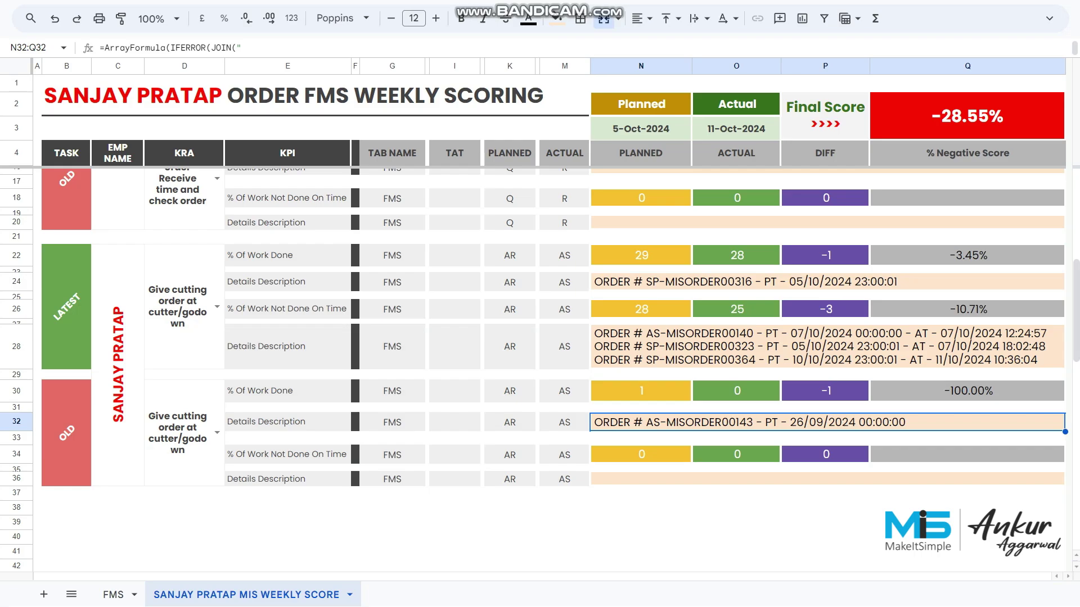
left_click(114, 595)
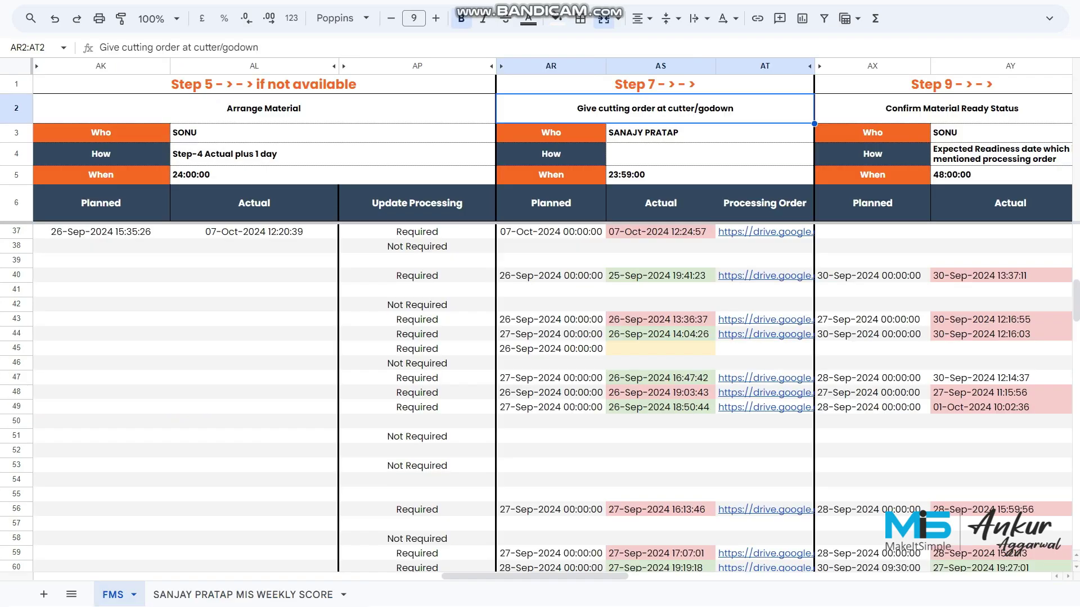
left_click(246, 595)
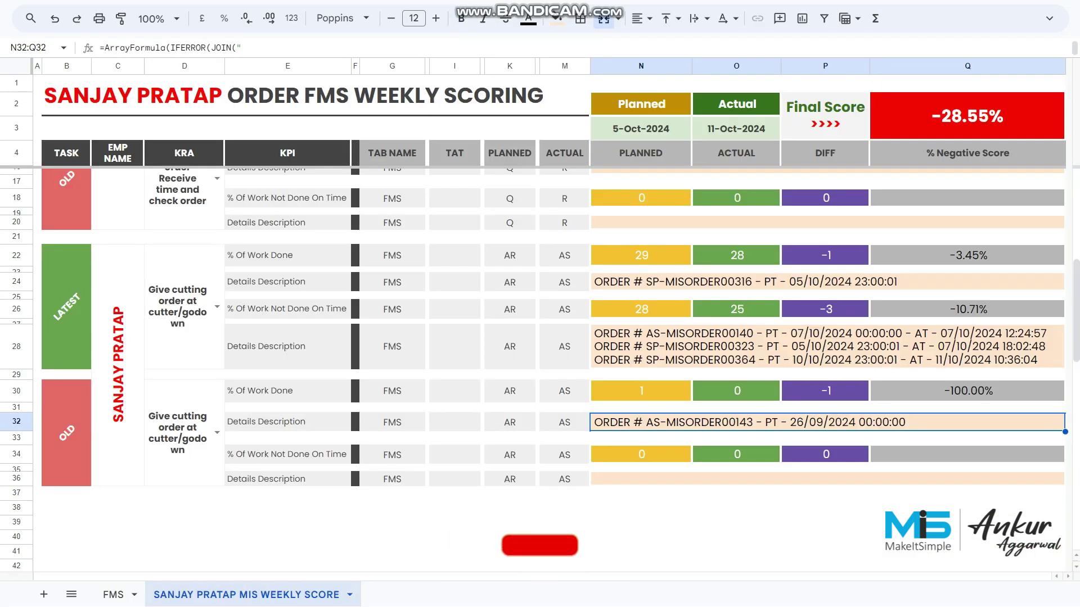
Inspect the Final Score cell, then examine the Step 2 task and its assignee on the FMS sheet
left_click(968, 116)
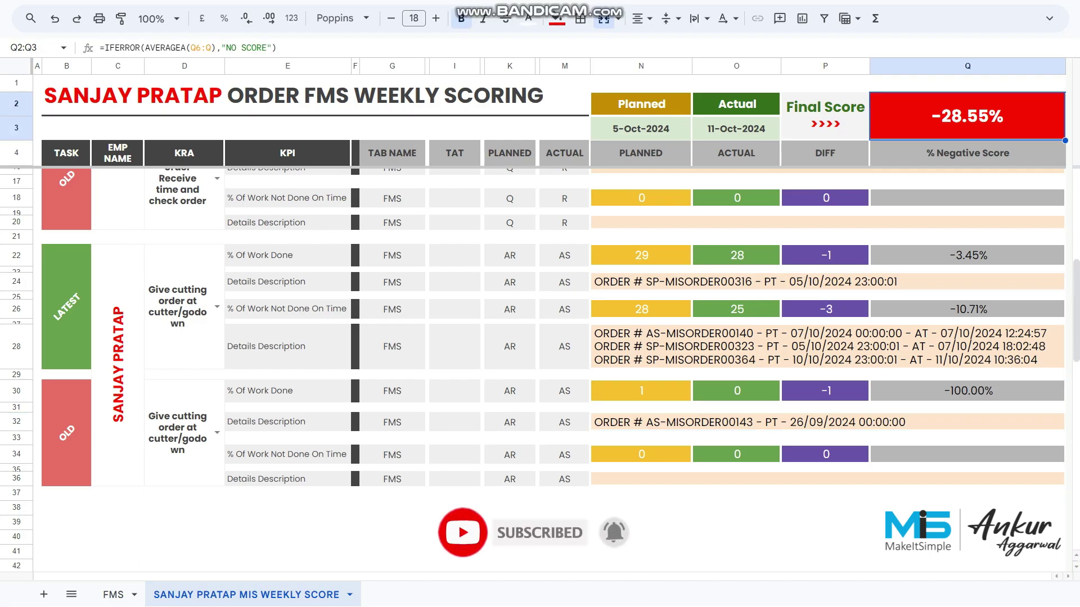
left_click(967, 83)
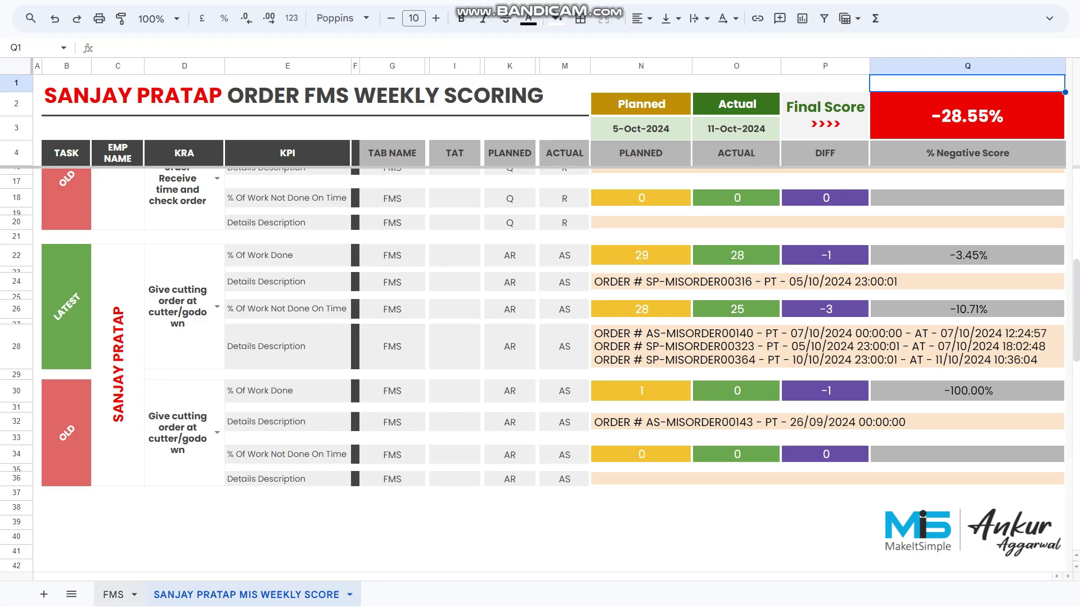
left_click(115, 595)
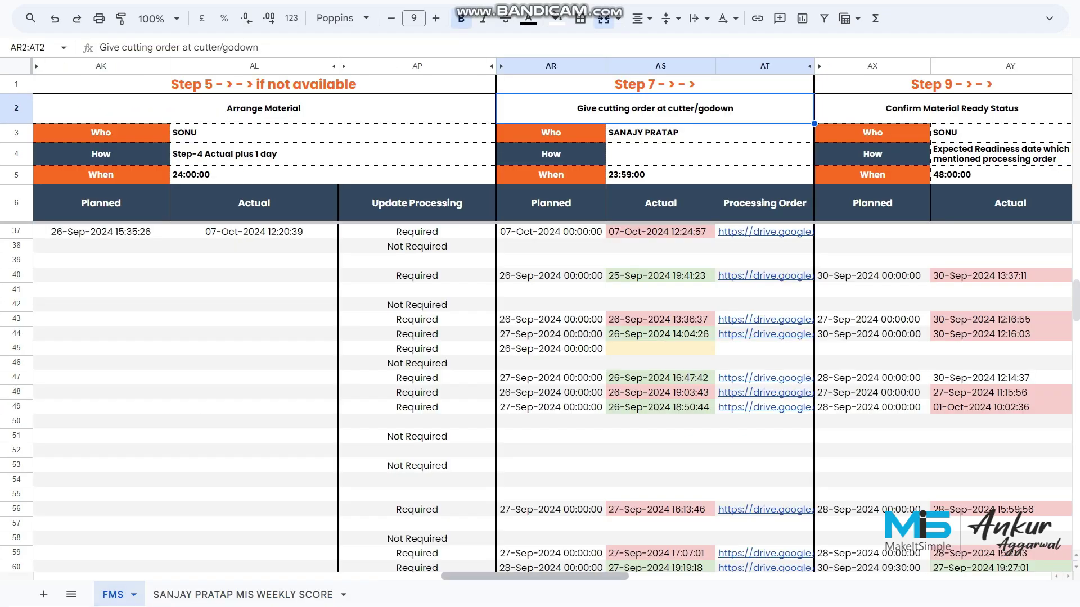
left_click_drag(529, 577, 313, 576)
left_click(568, 109)
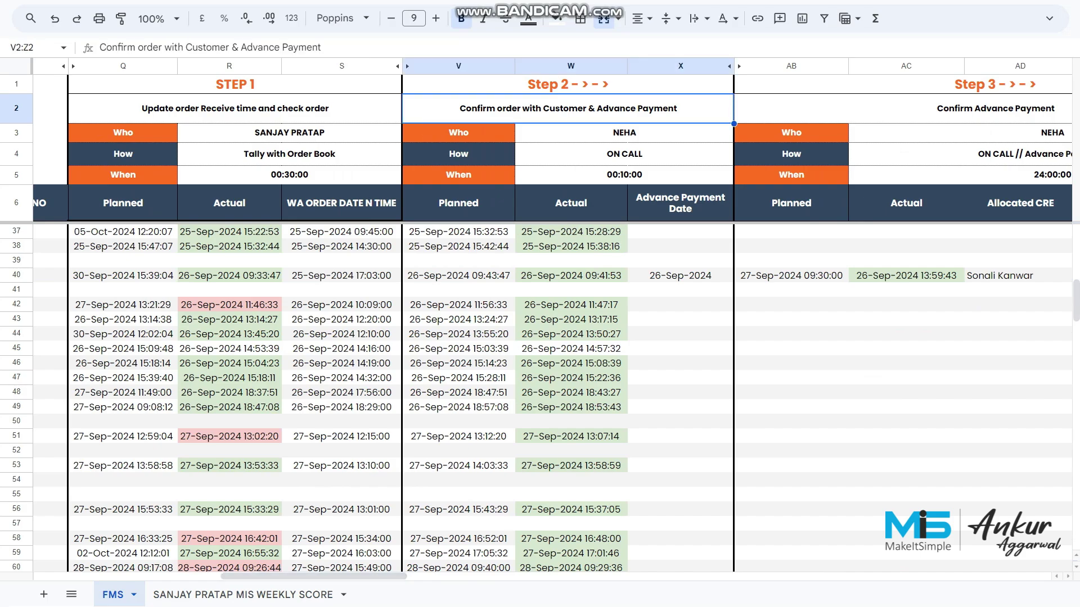
Duplicate the first employee's MIS WEEKLY SCORE sheet
left_click(243, 595)
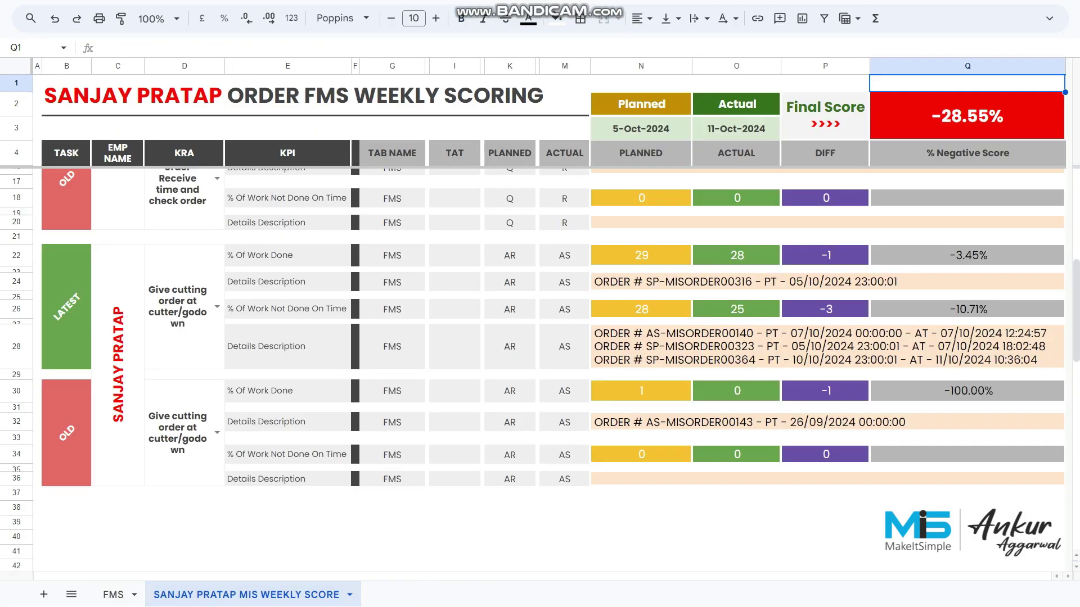
left_click(349, 594)
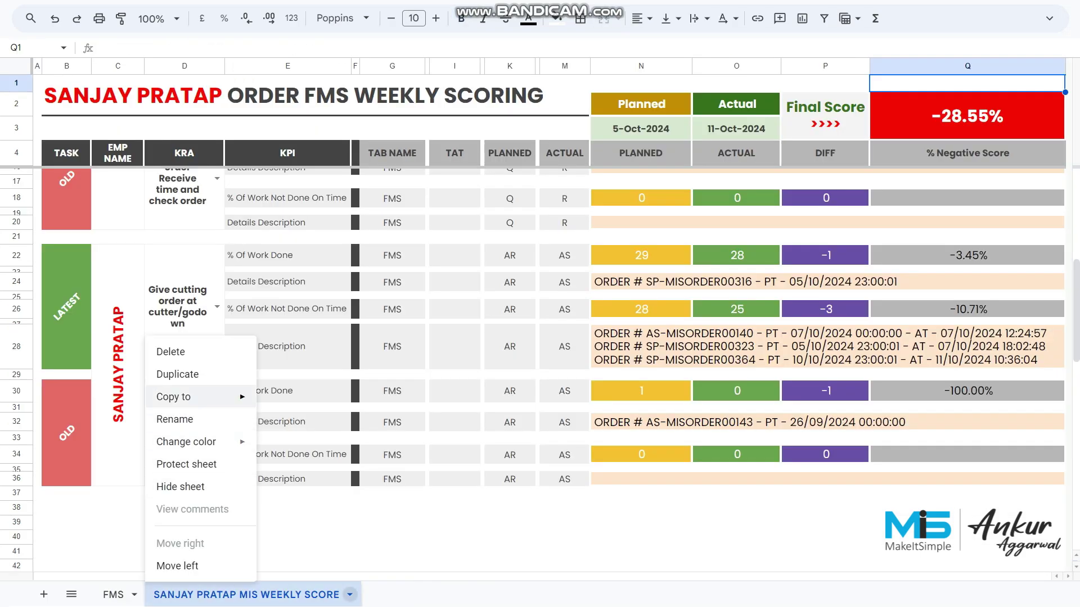
left_click(177, 374)
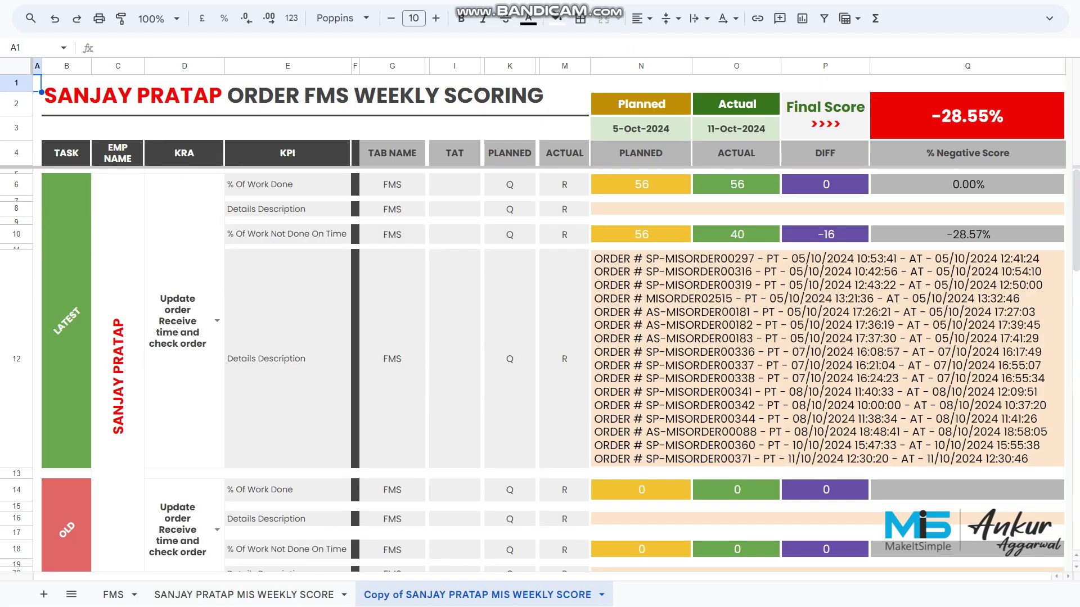
Clear the KRA selections of both LATEST blocks, D6:D12 and D22:D28, on the copied sheet
left_click(184, 321)
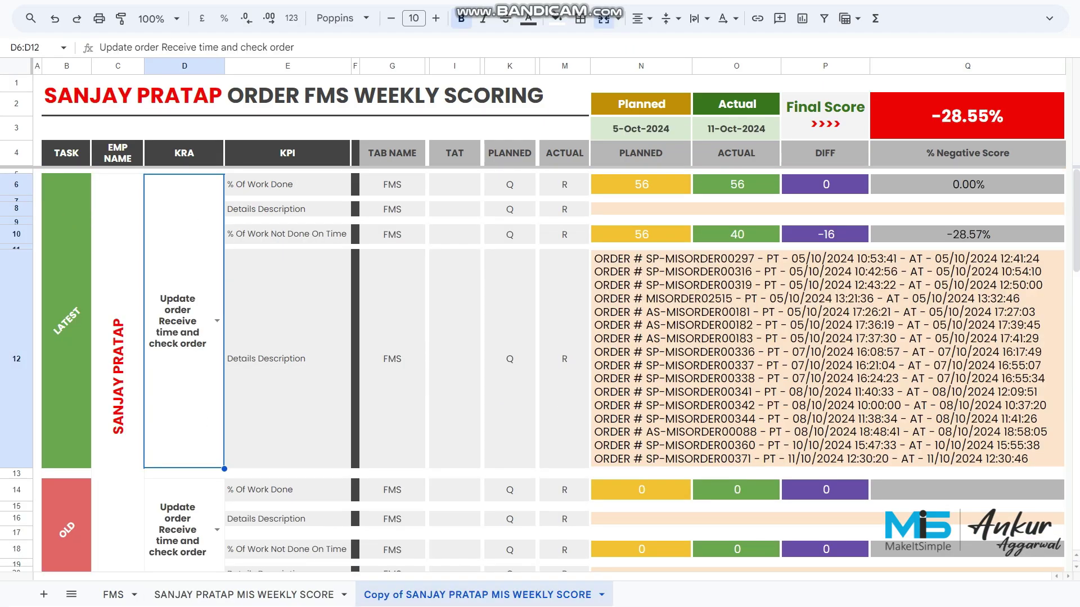
key("Delete")
left_click(185, 455)
key("Delete")
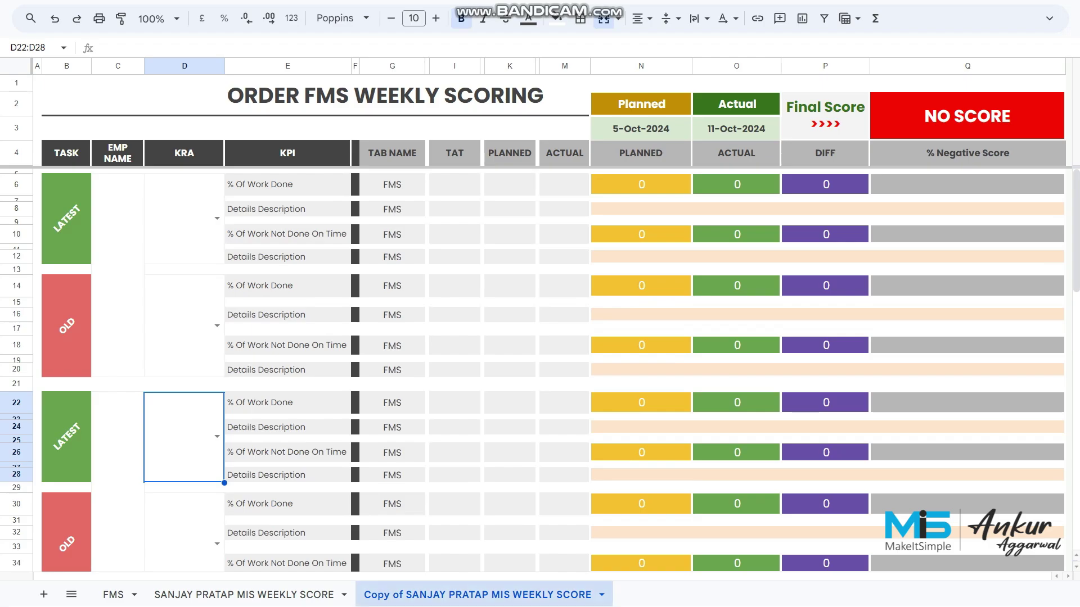
Rename the copied sheet by replacing the Copy of prefix and old employee name with the Step 2 employee's name, keeping MIS WEEKLY SCORE
double_click(489, 595)
left_click(489, 595)
key("ctrl+shift+Left")
key("ctrl+shift+Left")
key("ctrl+shift+Left")
key("ctrl+shift+Left")
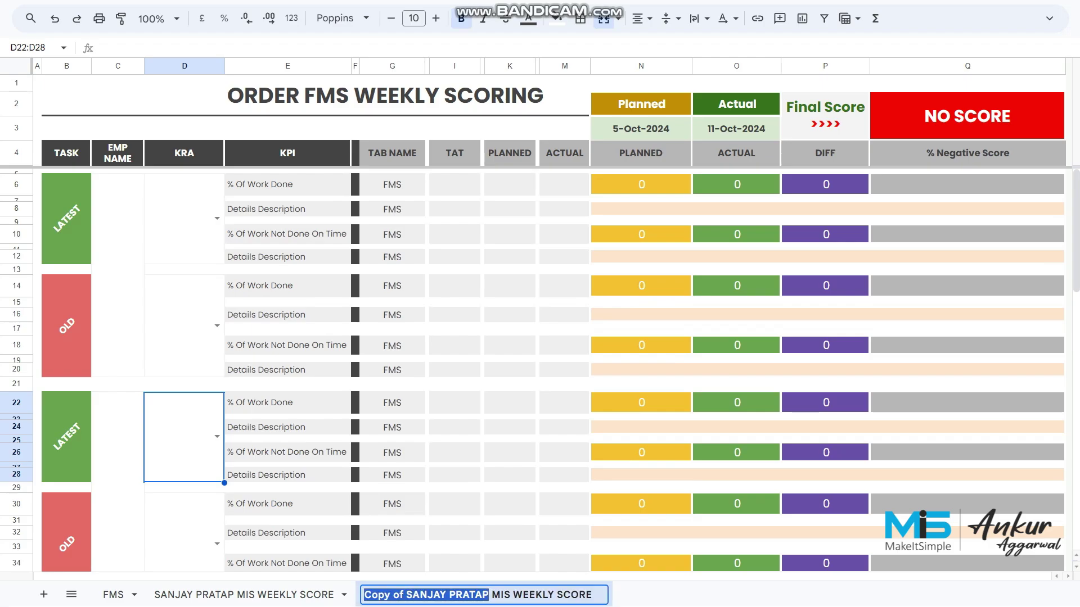
type("NEHA")
key("Return")
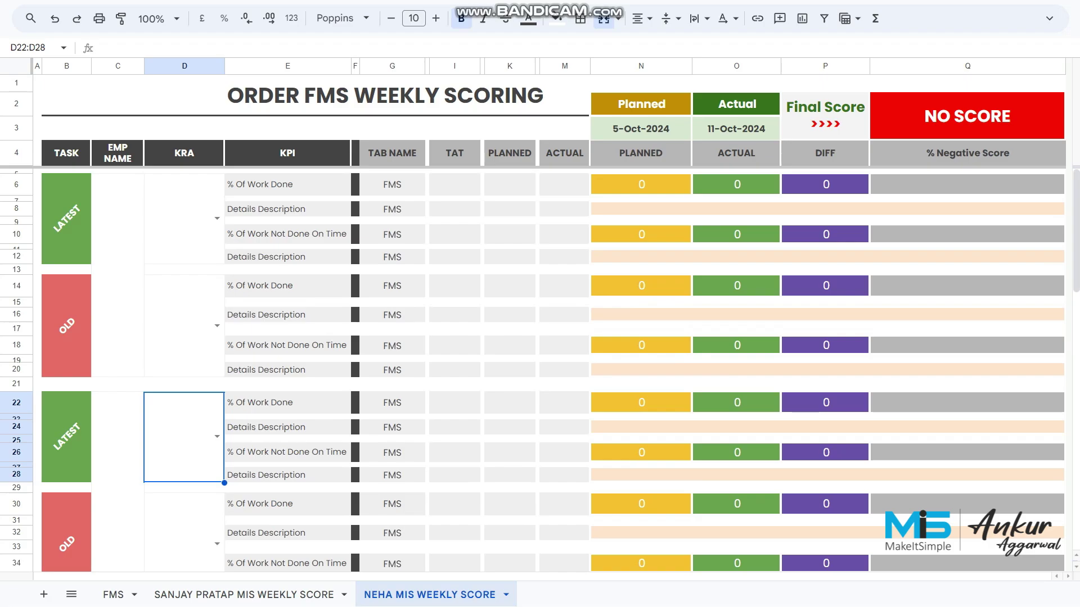
Set the first LATEST block's KRA to Confirm order with Customer & Advance Payment, matching FMS Step 2, and check the Final Score
left_click(113, 594)
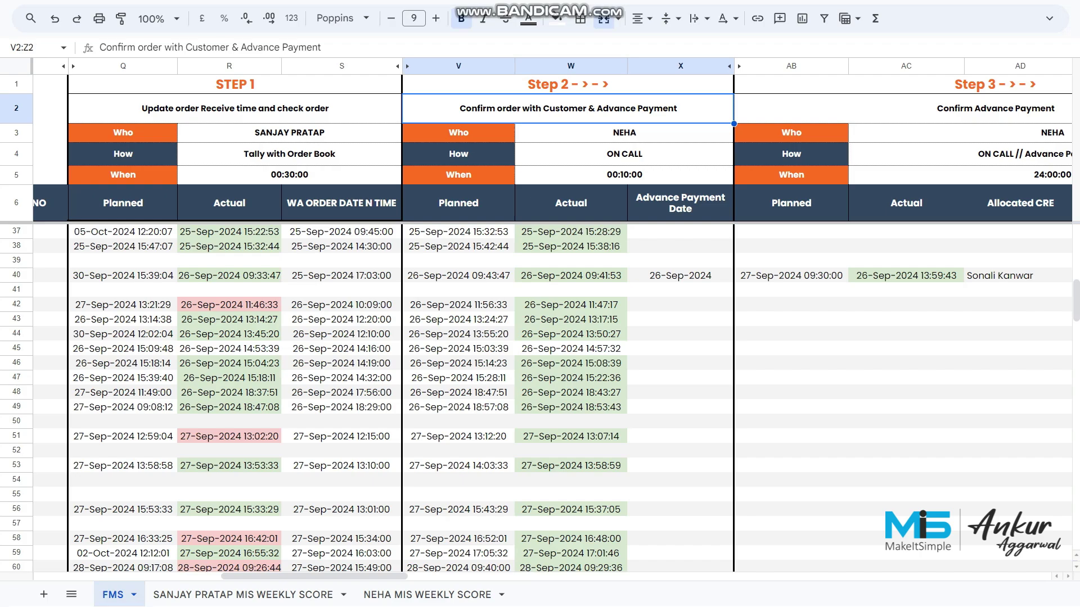
left_click(427, 594)
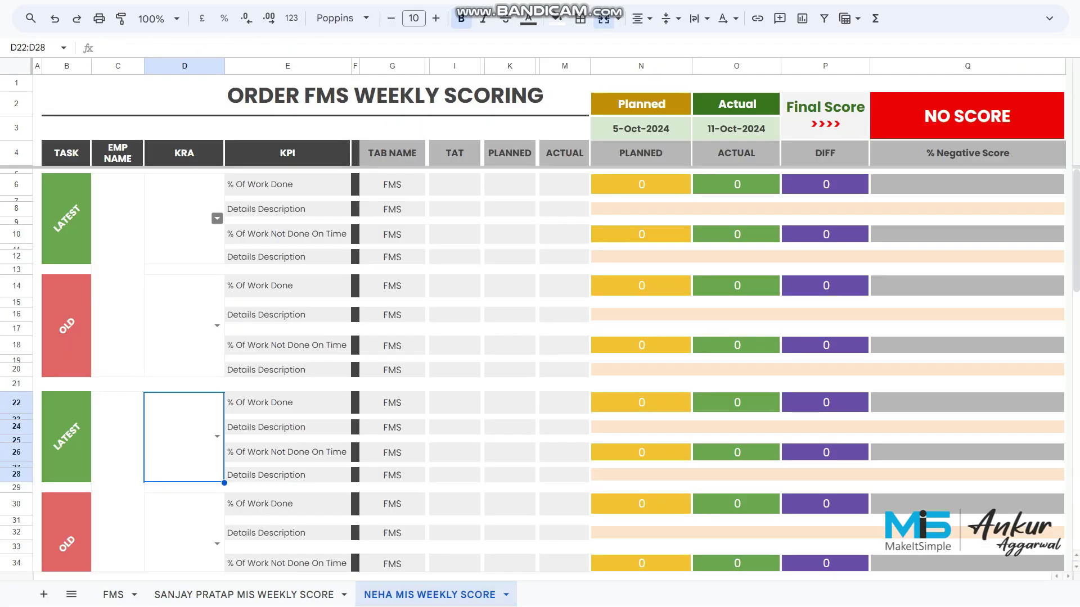
left_click(217, 218)
left_click(244, 292)
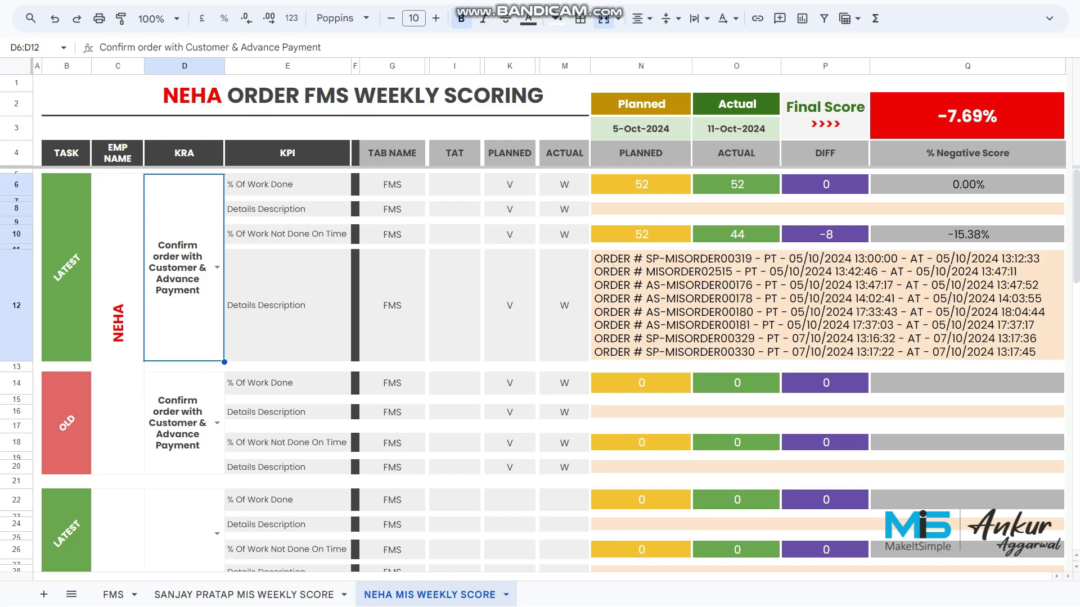
left_click(968, 117)
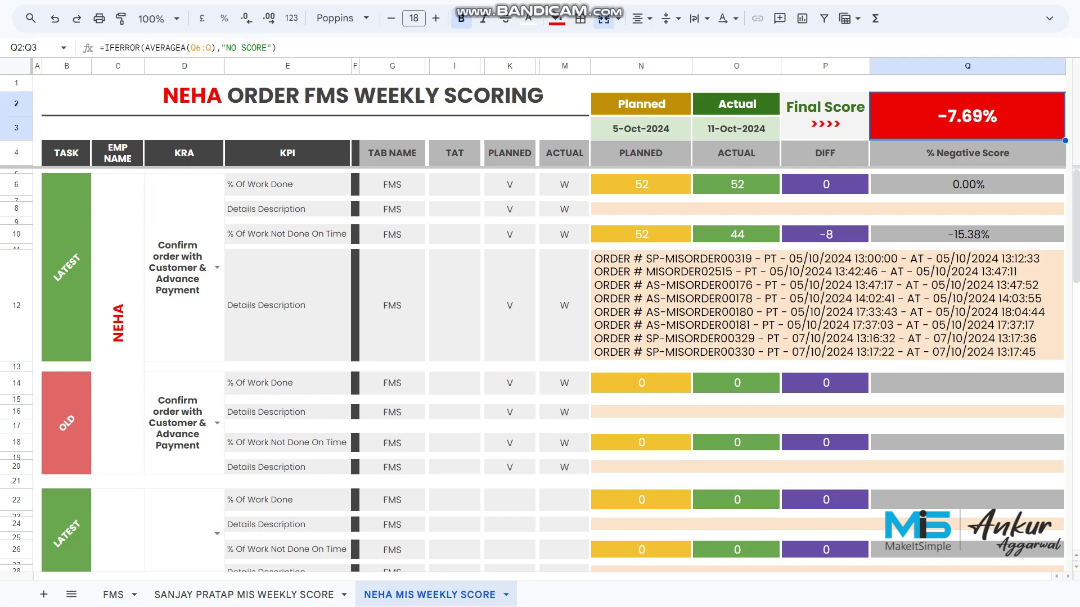
Set the second LATEST block's KRA to Confirm Advance Payment, checking the Step 3 task and assignee on the FMS sheet
left_click(113, 595)
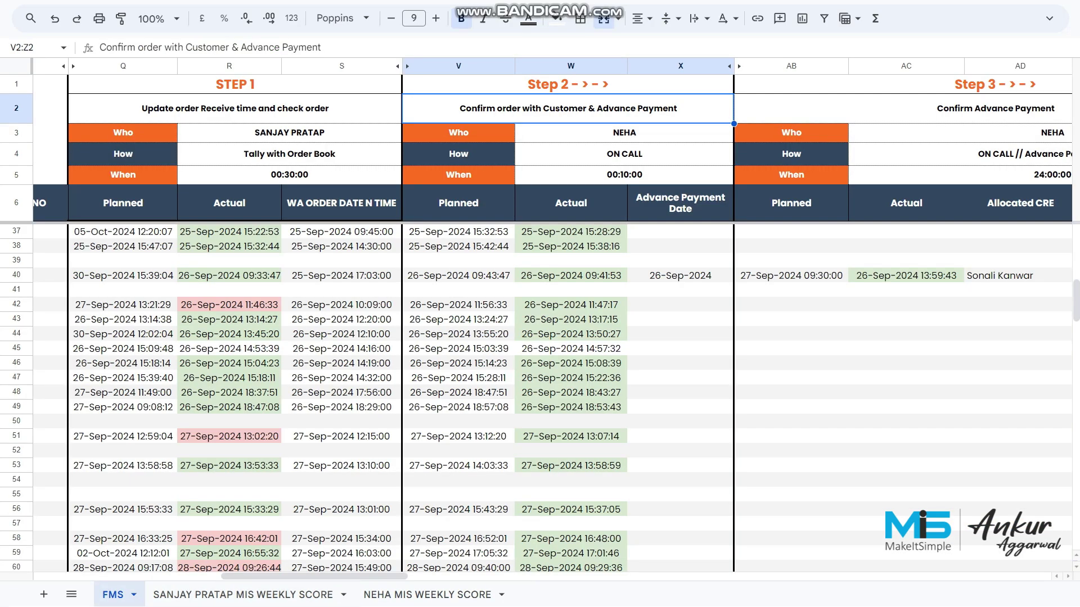
left_click(960, 154)
key("Up")
key("Up")
key("Down")
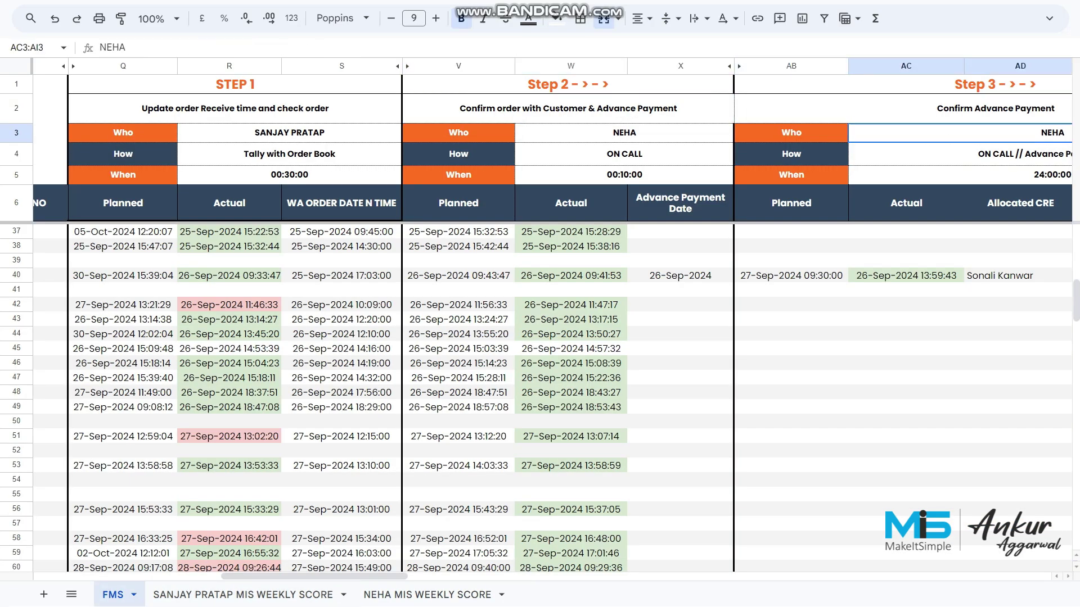
key("Right")
key("Right")
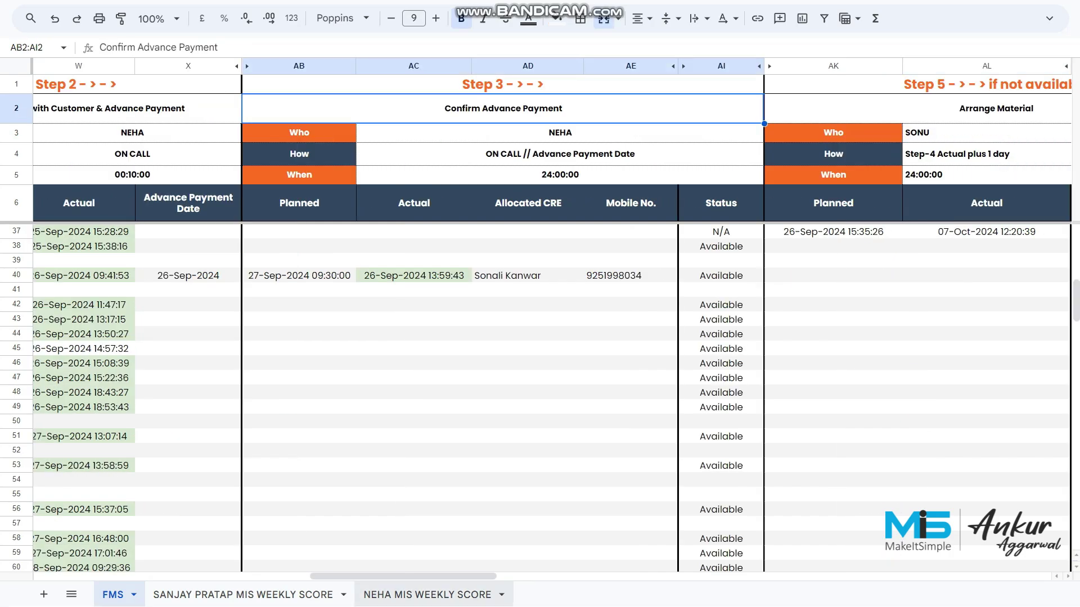
left_click(427, 594)
left_click(216, 463)
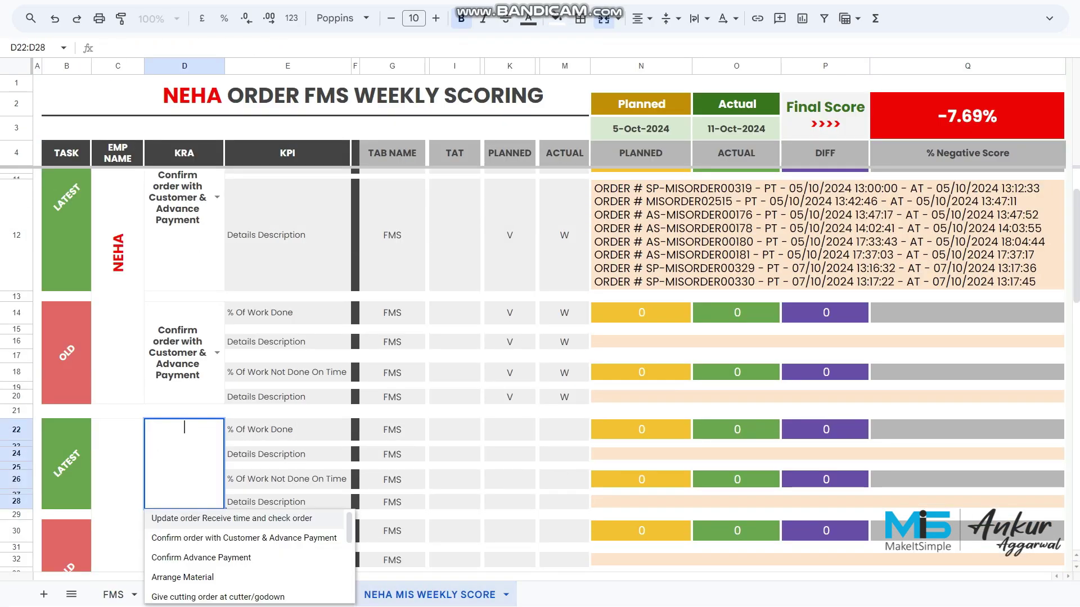
left_click(201, 557)
Examine the Confirm Advance Payment blocks in rows 22 to 36, including both LATEST KPI rows, and the Final Score formula
scroll(201, 558, "down", 4)
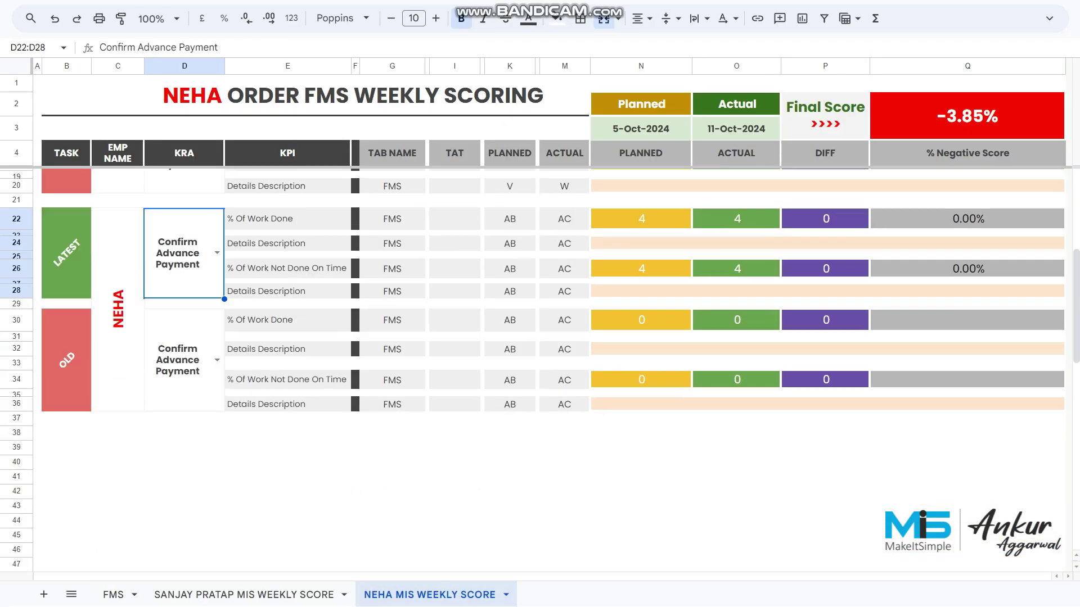
left_click_drag(16, 219, 16, 404)
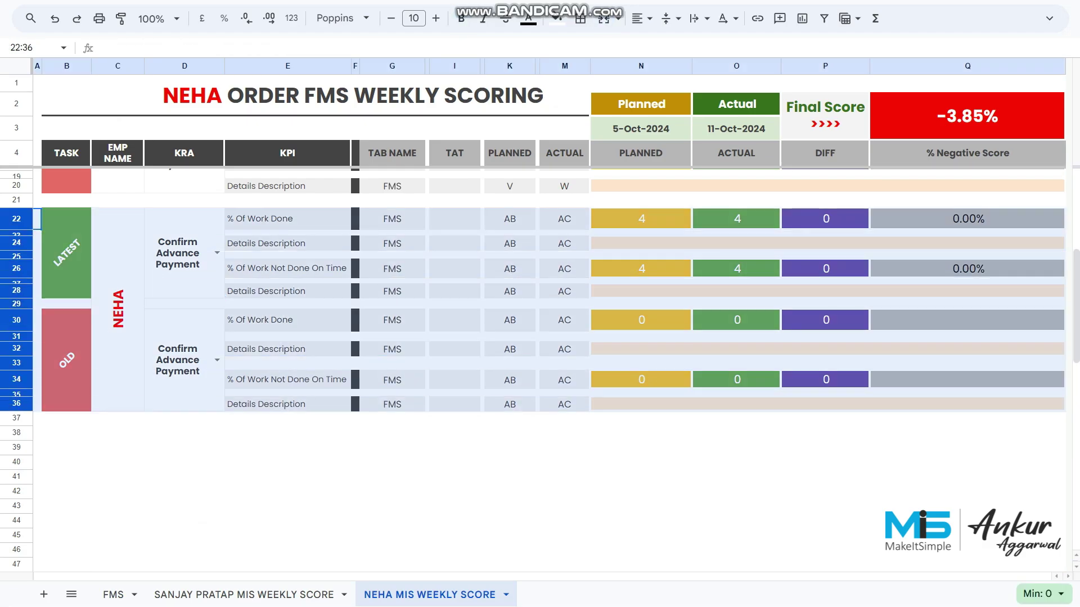
scroll(549, 370, "up", 1)
left_click(287, 289)
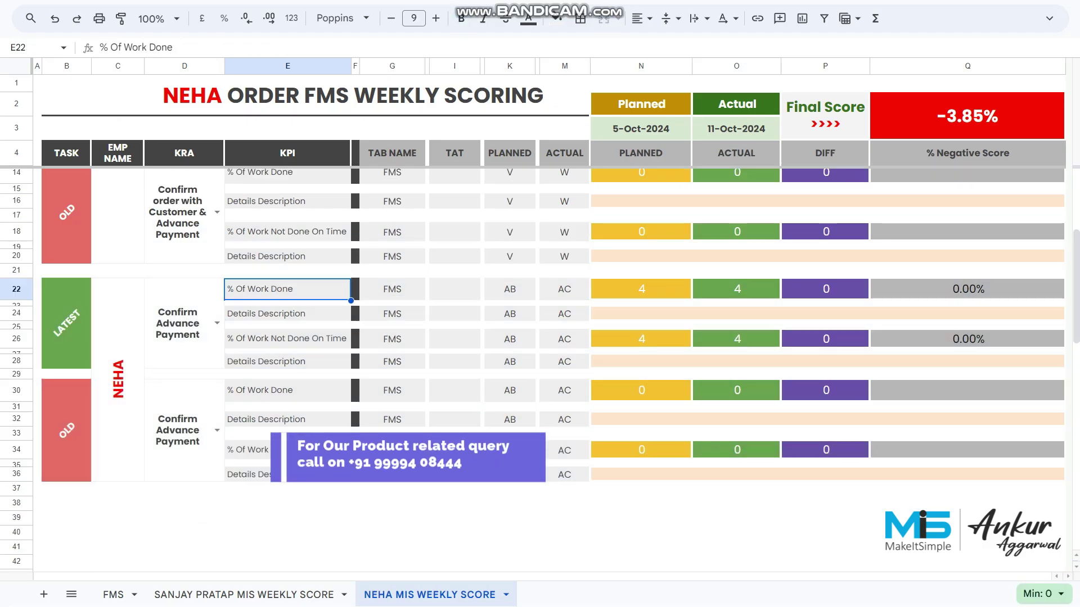
left_click(17, 289)
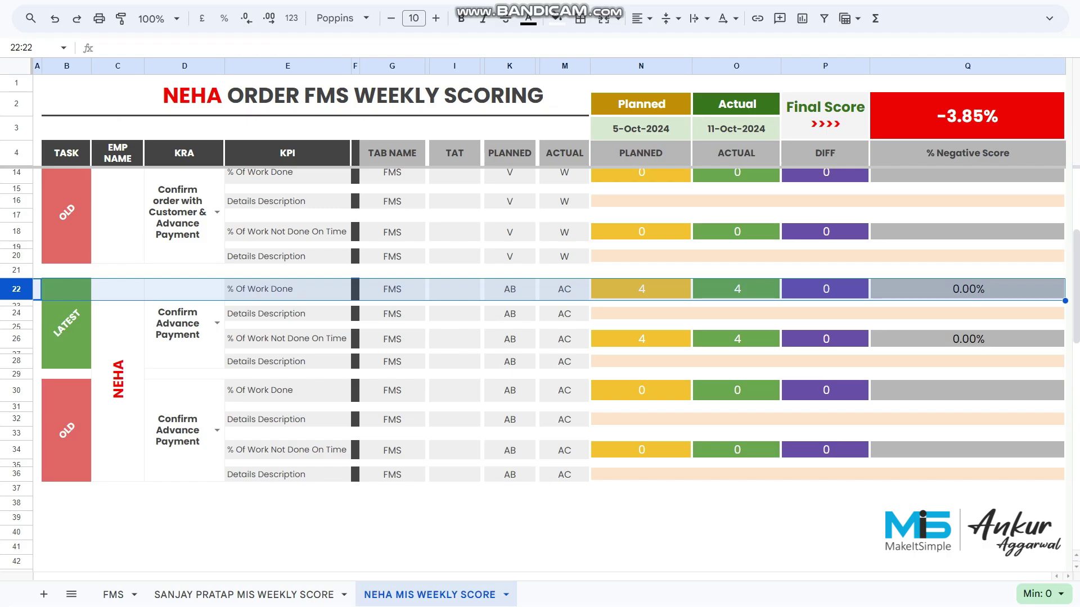
left_click(16, 339)
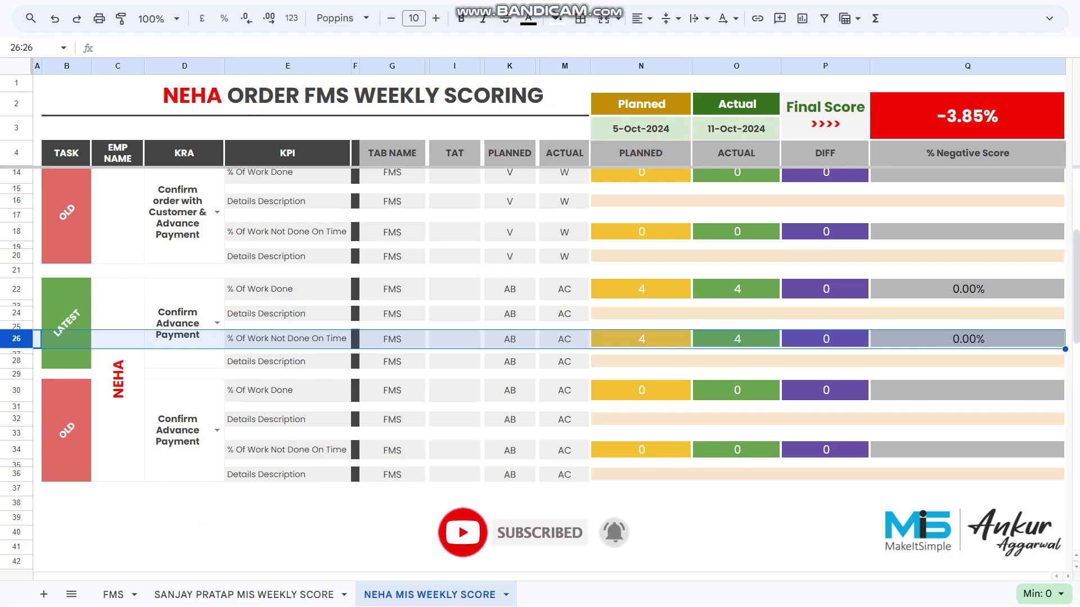
left_click(967, 116)
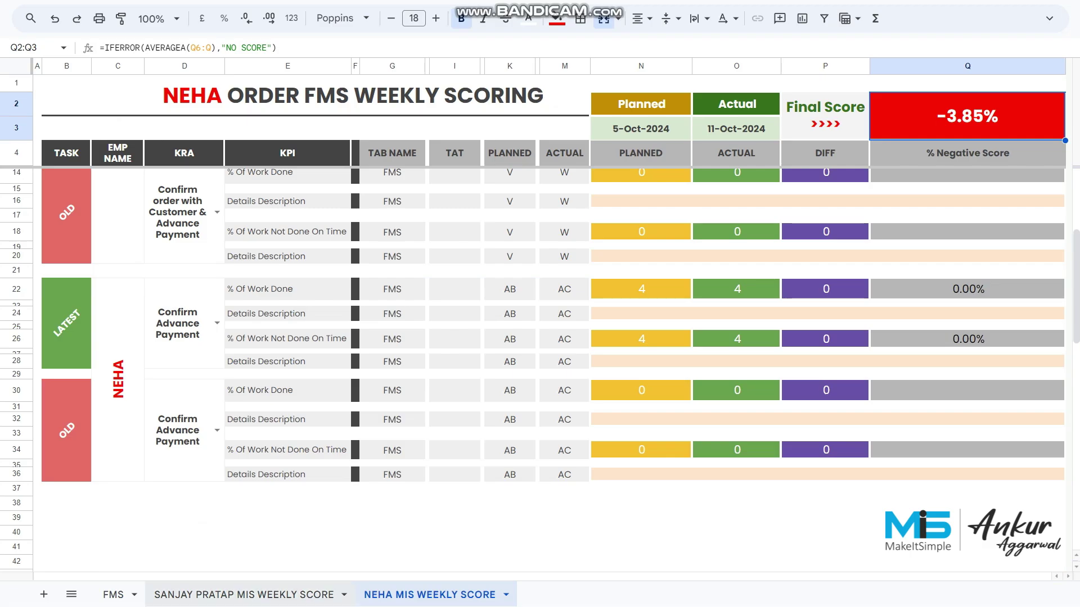
Compare both employees' weekly score sheets with the FMS sheet, reviewing the second employee's Confirm Advance Payment KRA and Final Score
left_click(244, 595)
left_click(113, 594)
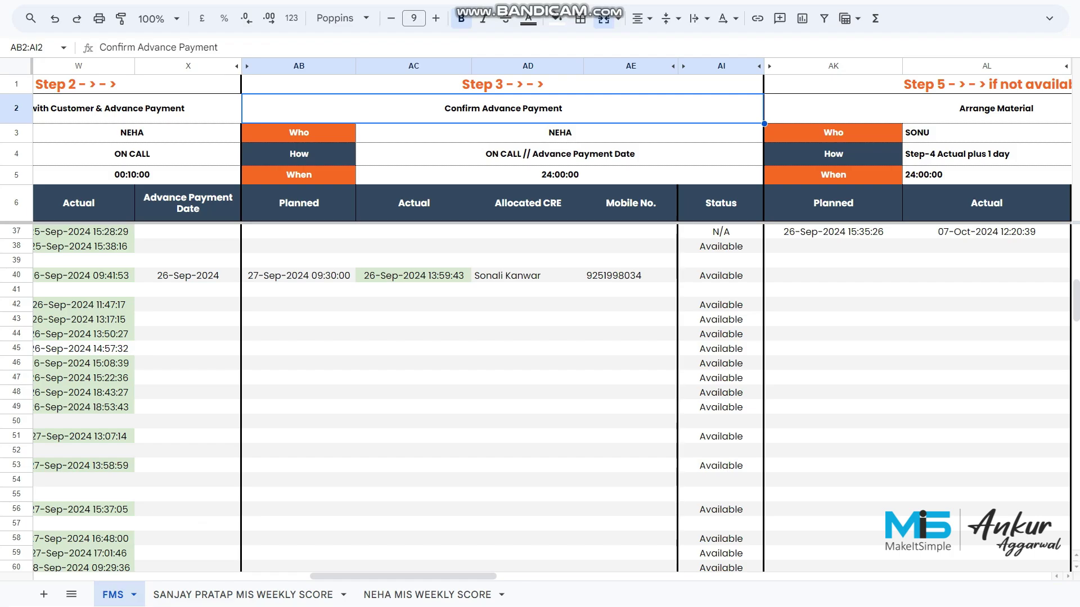
left_click(244, 594)
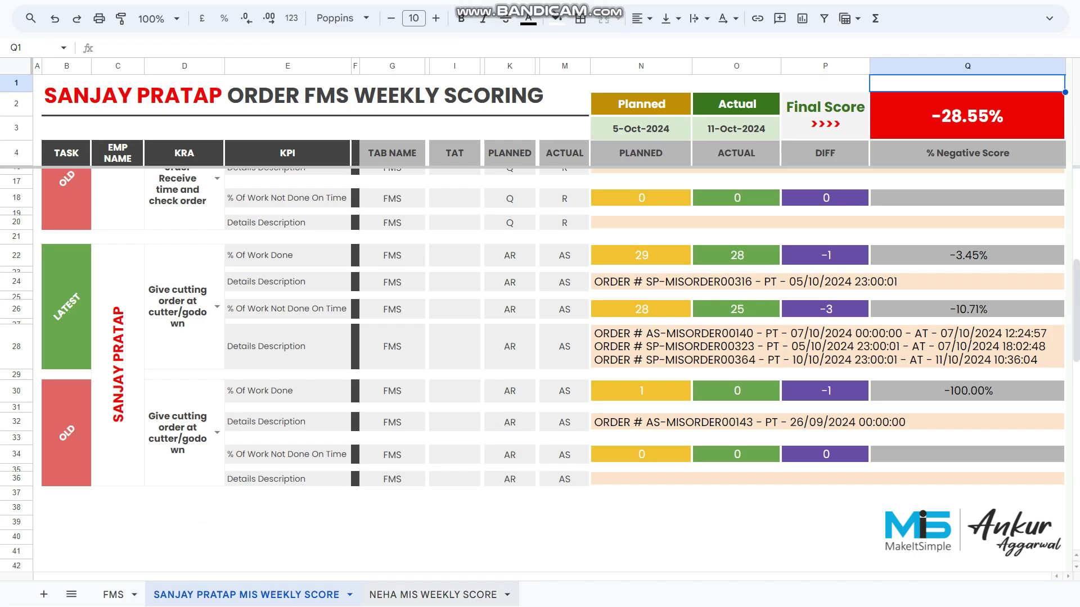
left_click(430, 594)
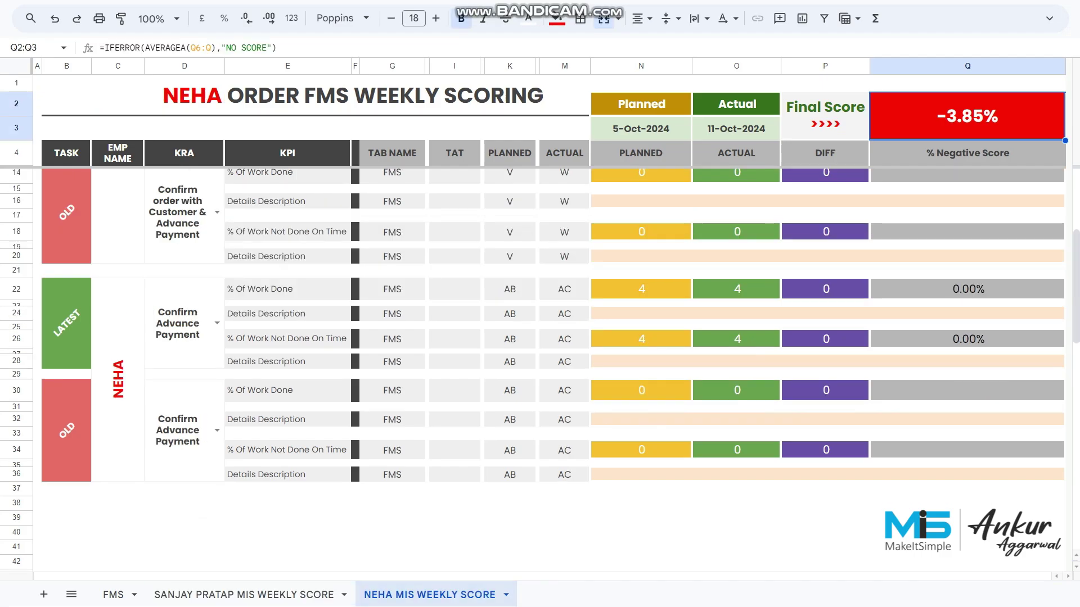
left_click(178, 324)
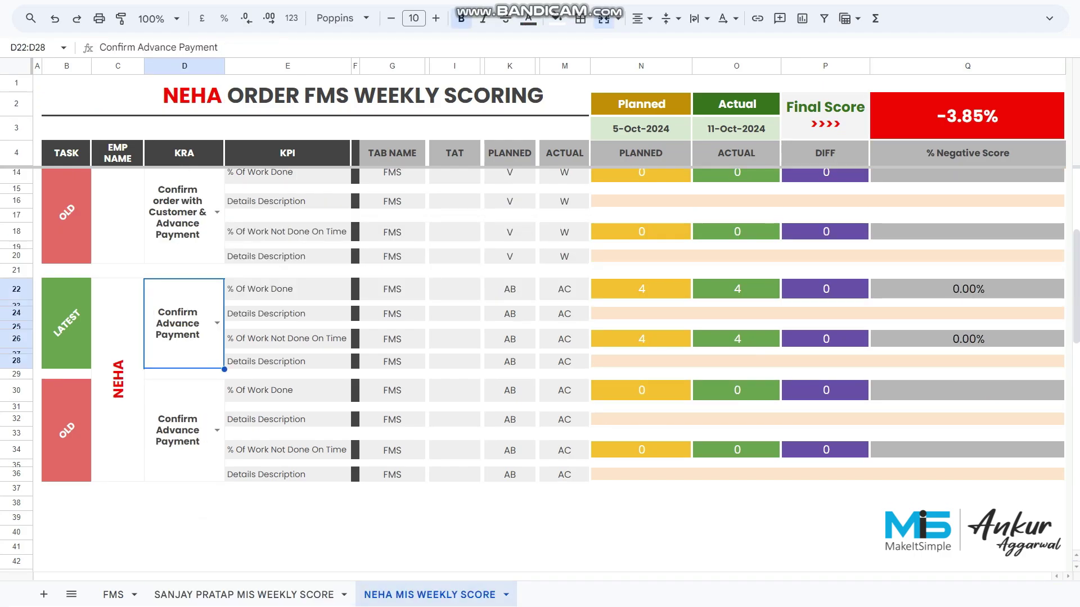
scroll(549, 370, "up", 1)
scroll(549, 370, "down", 1)
scroll(549, 370, "up", 1)
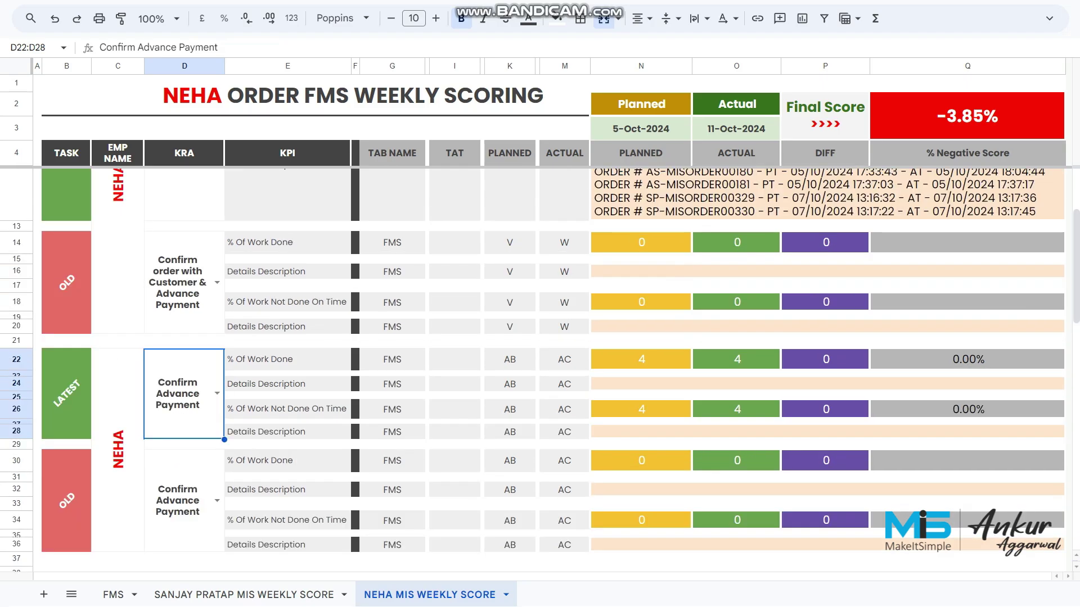
left_click(967, 116)
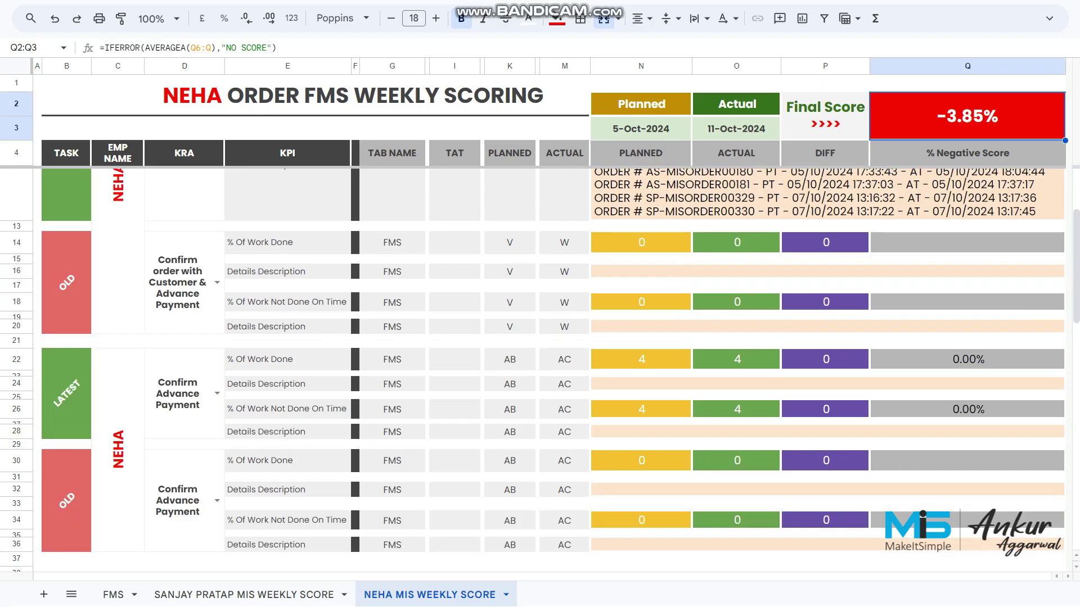
mouse_move(540, 2)
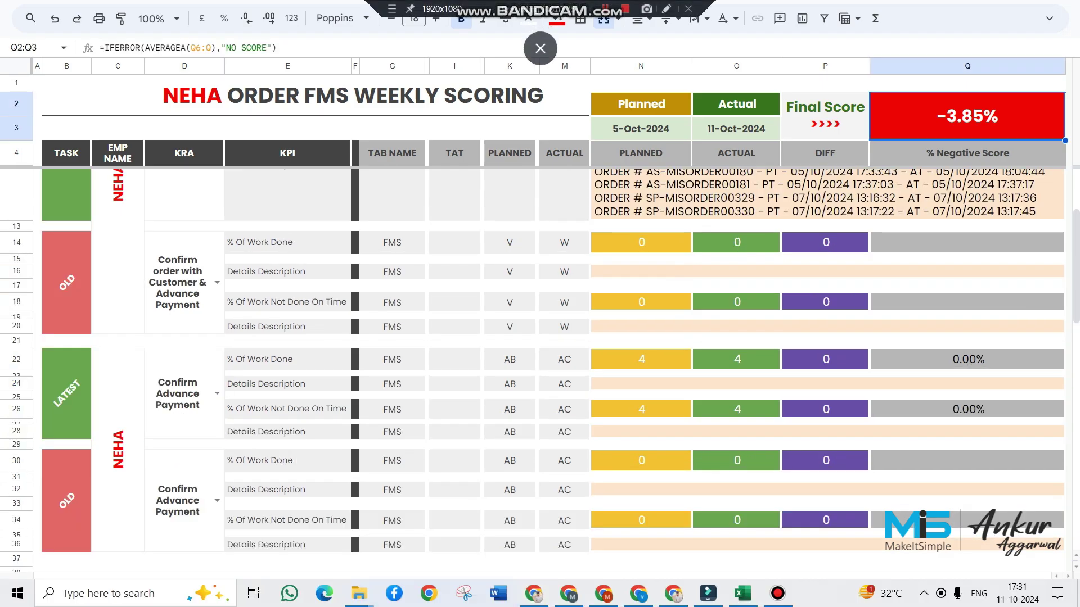